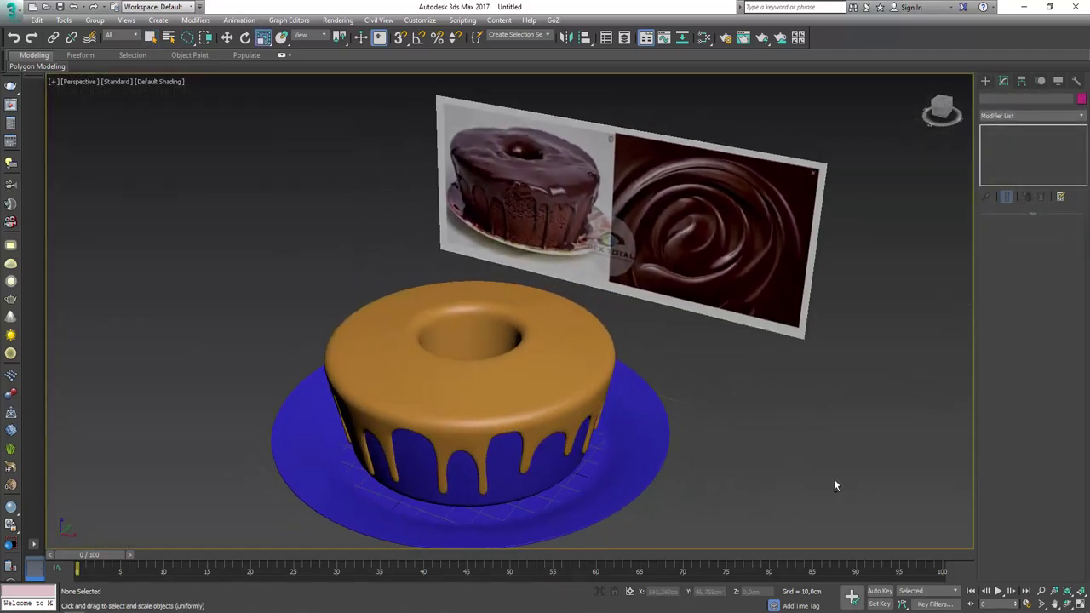
# Orbit the Perspective view to preview the finished chocolate-drip cake.
pyautogui.moveTo(834, 485)
pyautogui.keyDown('alt'); pyautogui.mouseDown(button='middle')
pyautogui.moveTo(815, 452)
pyautogui.moveTo(722, 465)
pyautogui.moveTo(730, 477)
pyautogui.moveTo(773, 468)
pyautogui.moveTo(822, 440)
pyautogui.moveTo(725, 446)
pyautogui.moveTo(679, 476)
pyautogui.moveTo(808, 454)
pyautogui.mouseUp(button='middle'); pyautogui.keyUp('alt')
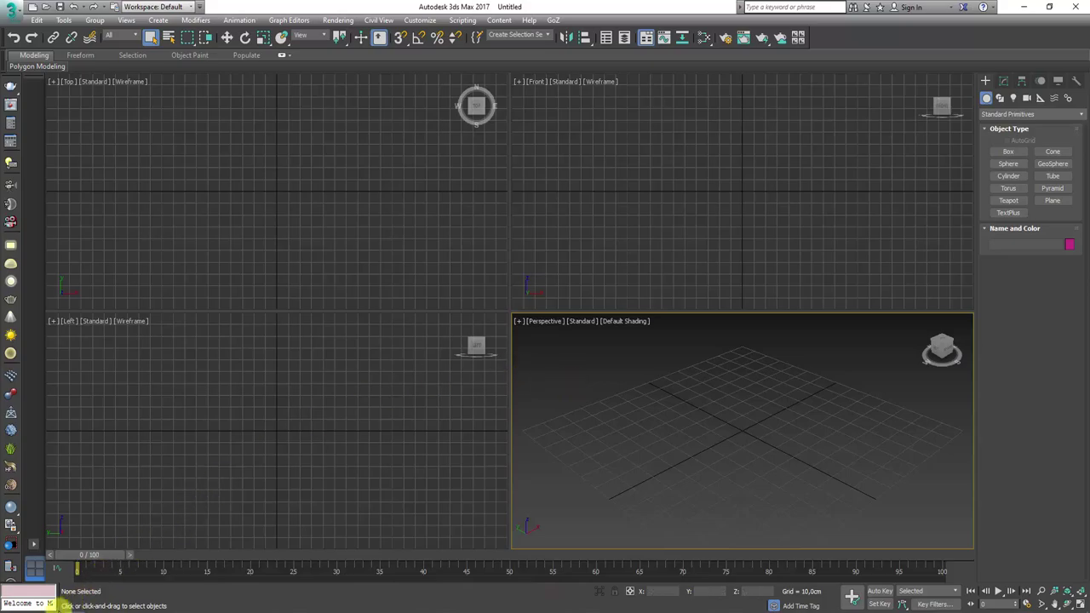
# Switch to the GFX Total article in Chrome and scroll toward the reference images.
pyautogui.moveTo(51, 606)
pyautogui.click(51, 588)
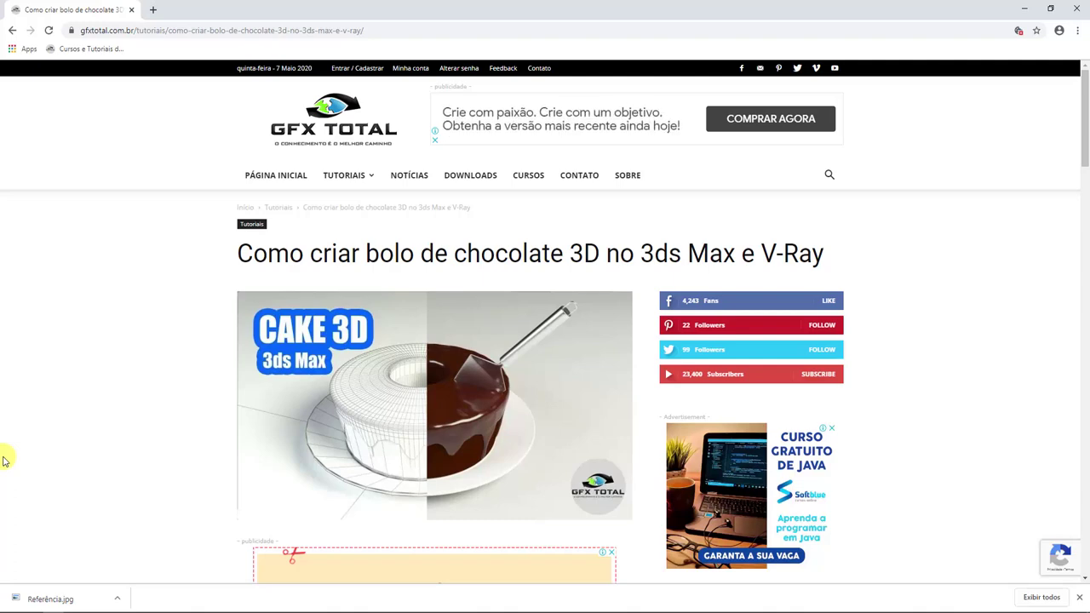
pyautogui.scroll(-1, 4, 461)
pyautogui.scroll(-3, 8, 455)
pyautogui.scroll(-2, 13, 452)
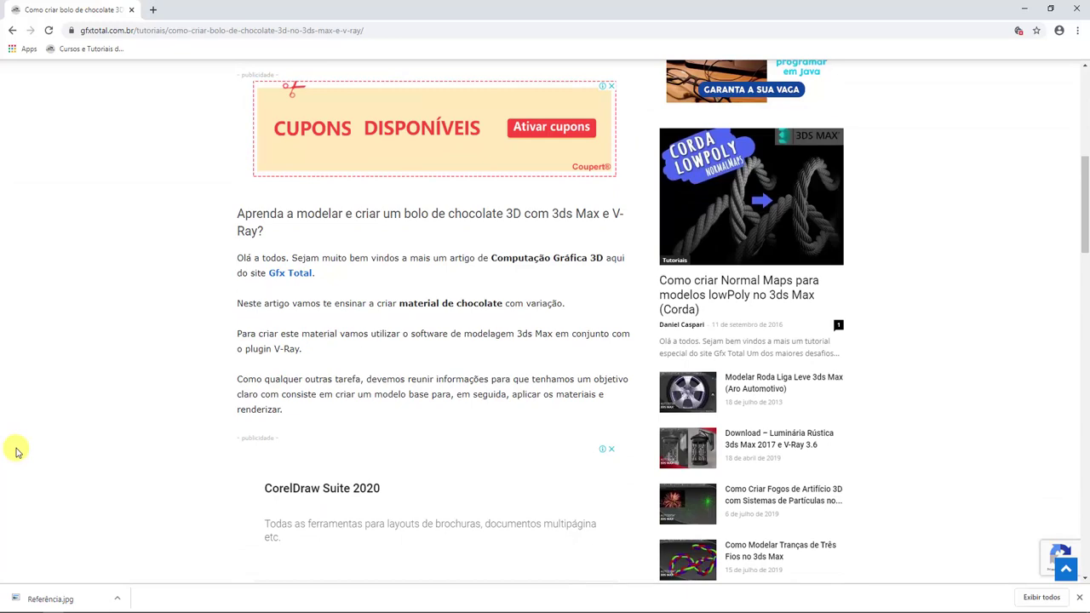
pyautogui.scroll(-3, 16, 451)
pyautogui.scroll(-2, 29, 443)
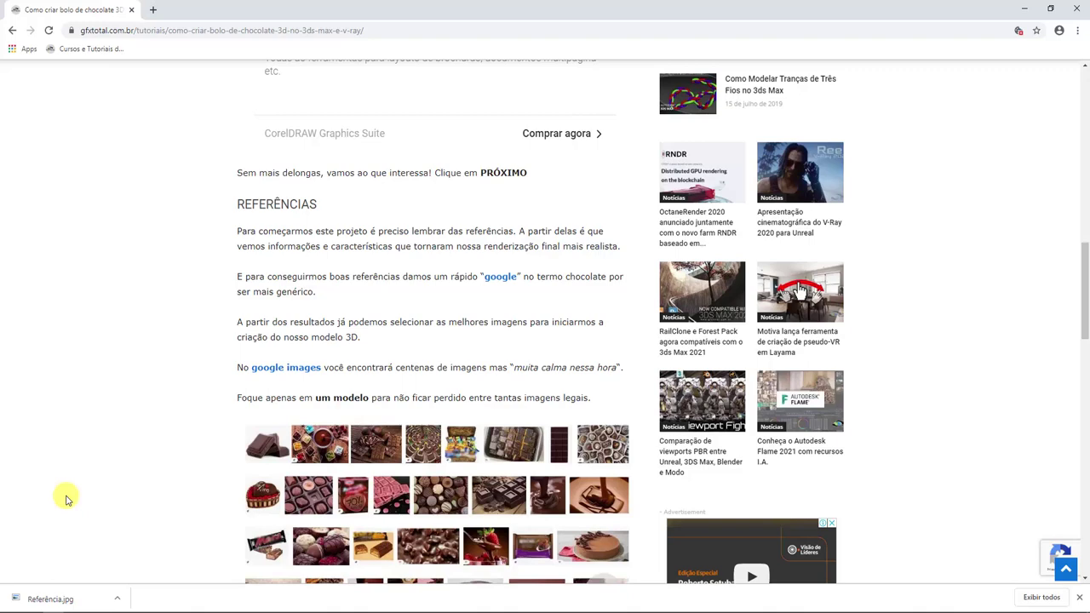
# Scroll down to the chocolate-cake reference photo and open its context menu.
pyautogui.scroll(-2, 60, 502)
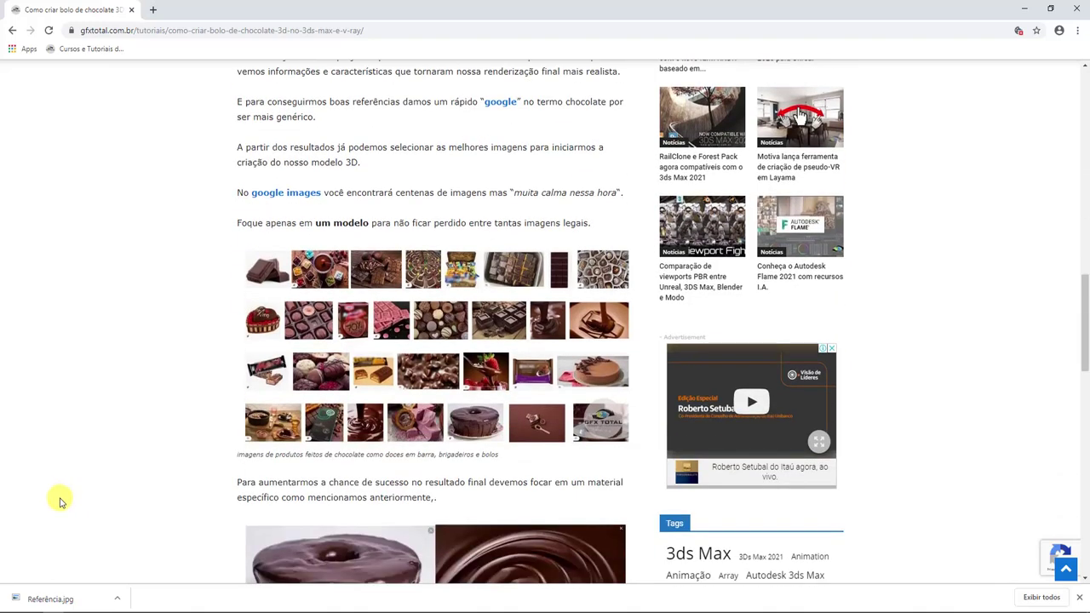
pyautogui.scroll(-2, 61, 502)
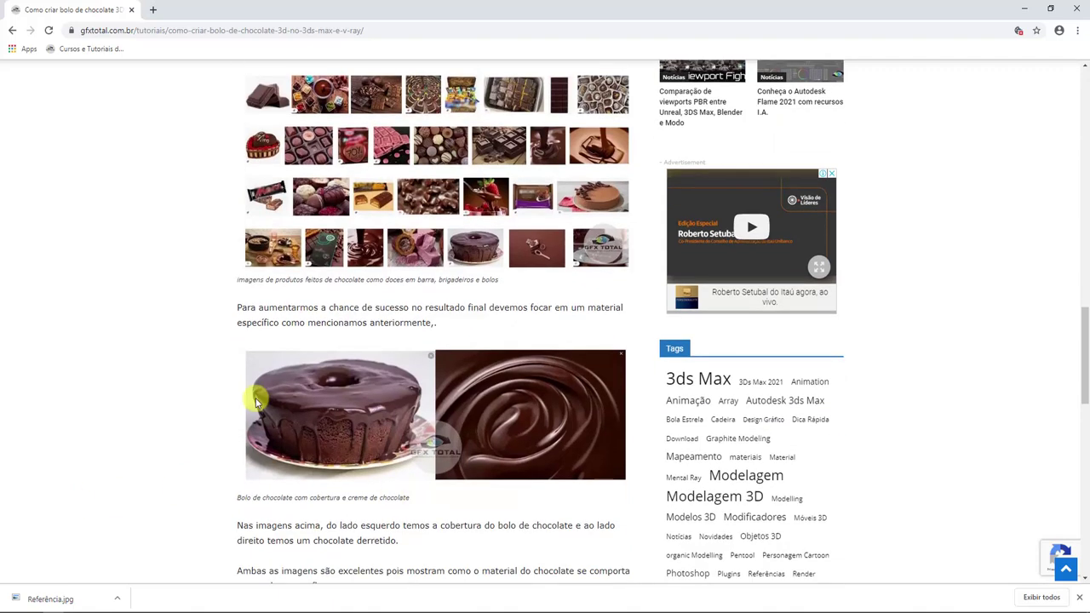
pyautogui.scroll(-1, 255, 436)
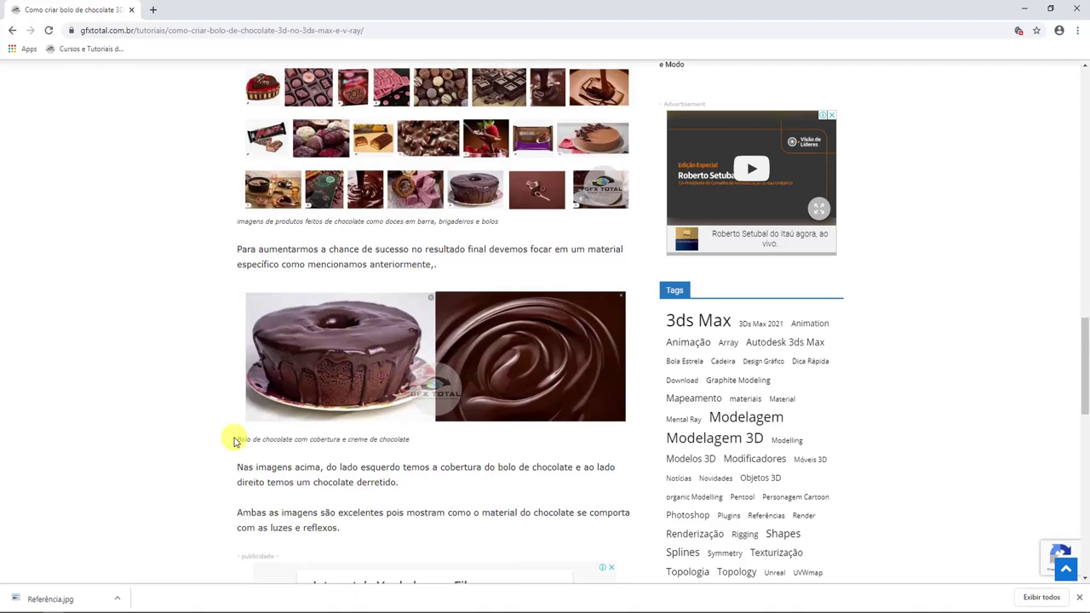
pyautogui.rightClick(333, 338)
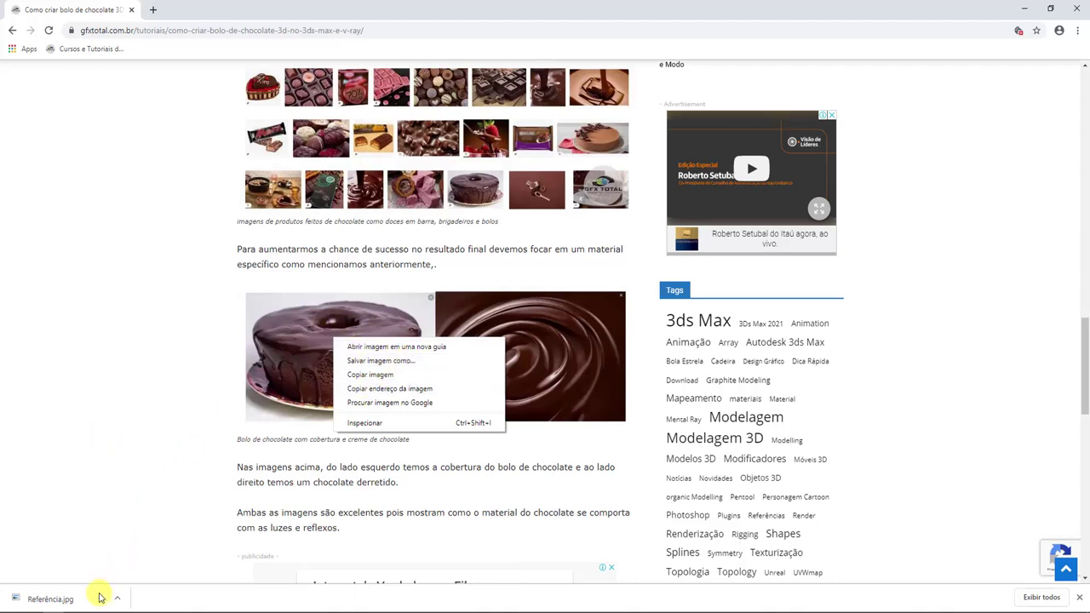
# Return from Chrome to 3ds Max and make the Front viewport active.
pyautogui.click(1024, 9)
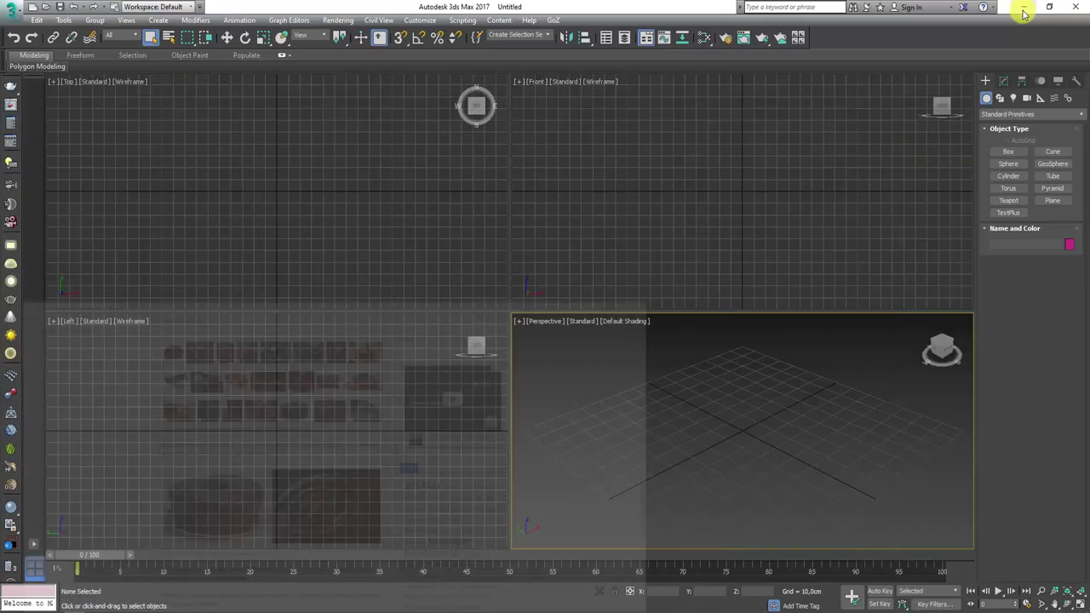
pyautogui.click(1023, 8)
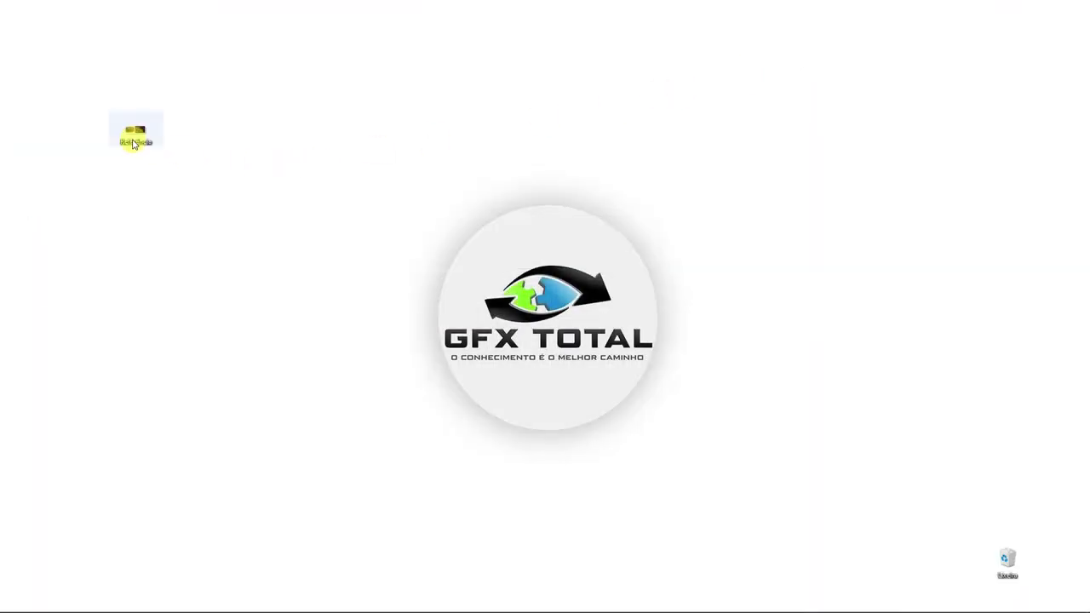
pyautogui.click(95, 607)
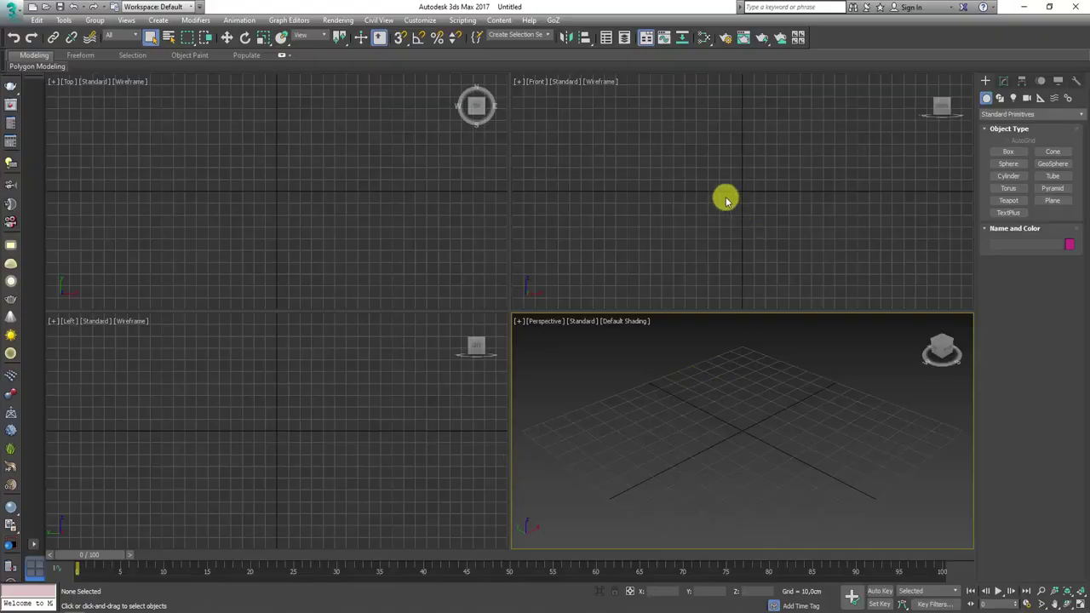
pyautogui.moveTo(725, 200); pyautogui.dragTo(730, 241, button='middle')
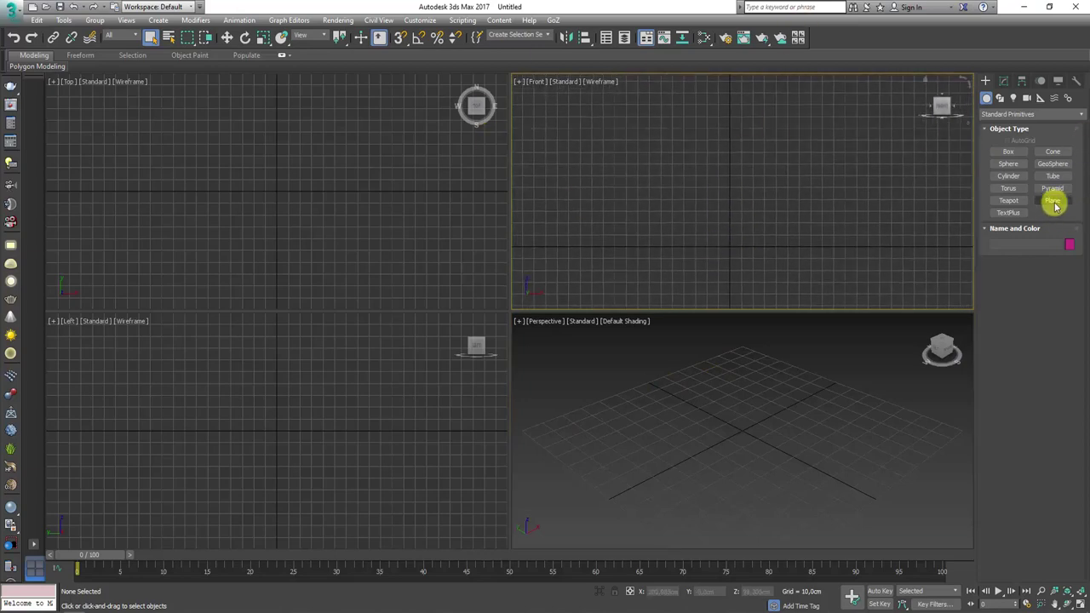
# Draw a wide Plane in the Front view with 1 length and 1 width segment.
pyautogui.click(1052, 201)
pyautogui.moveTo(606, 179); pyautogui.dragTo(844, 245)
pyautogui.moveTo(1064, 352); pyautogui.dragTo(1066, 371)
pyautogui.keyDown('alt'); pyautogui.moveTo(699, 442); pyautogui.dragTo(749, 463, button='middle'); pyautogui.keyUp('alt')
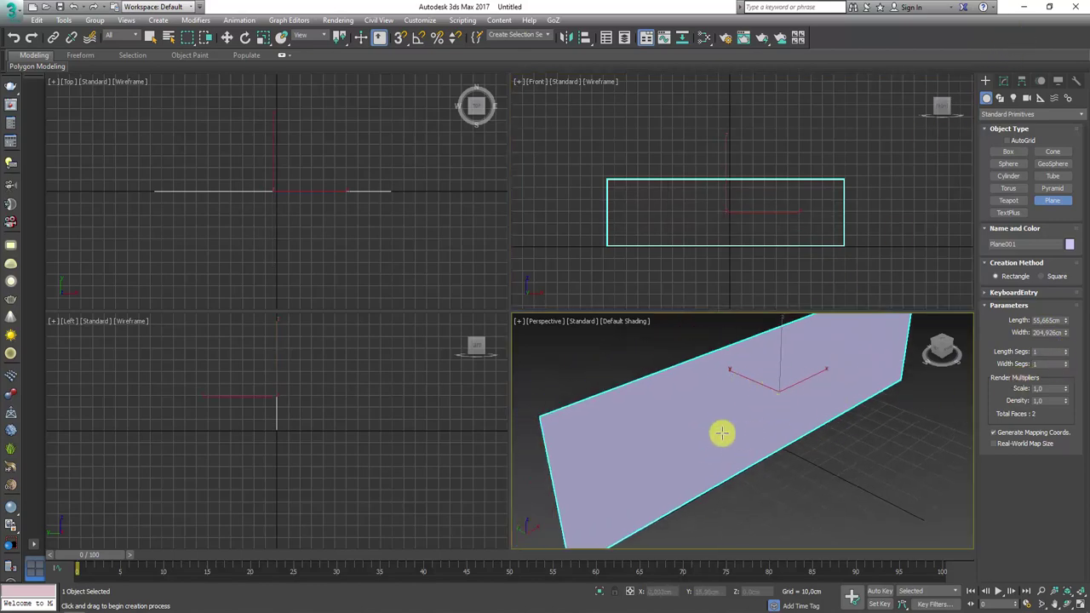
pyautogui.moveTo(665, 201); pyautogui.dragTo(664, 192, button='middle')
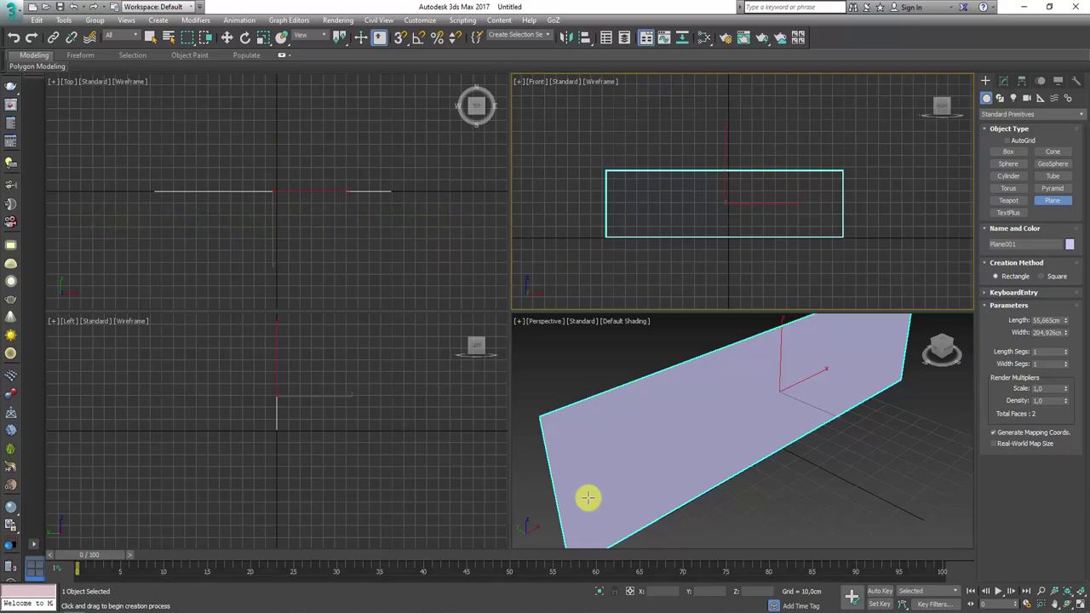
pyautogui.click(1022, 6)
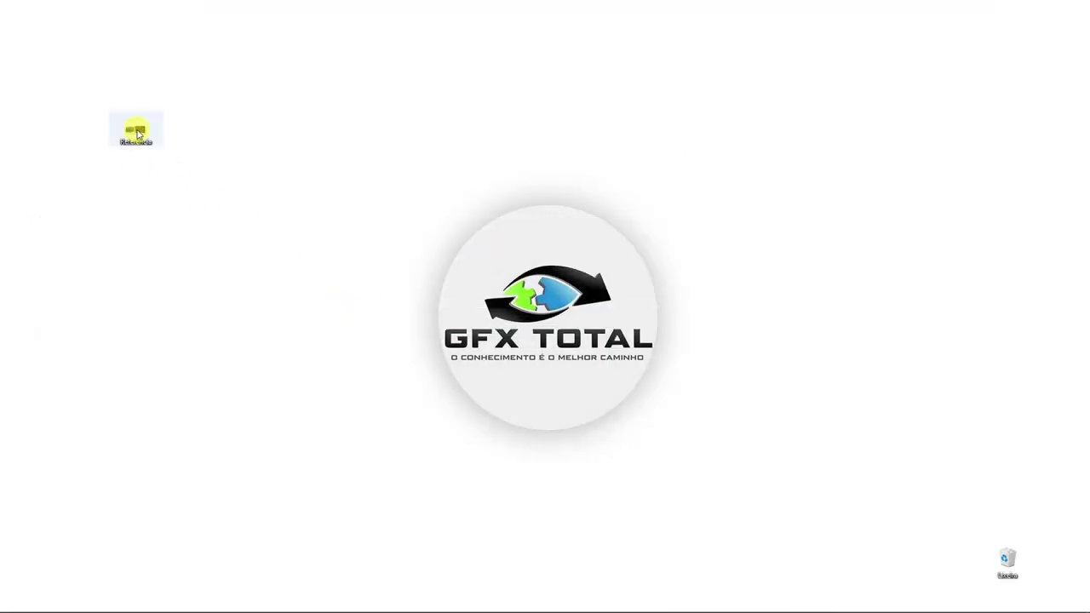
# Drag Referência.jpg from the desktop onto the plane as its texture.
pyautogui.click(77, 606)
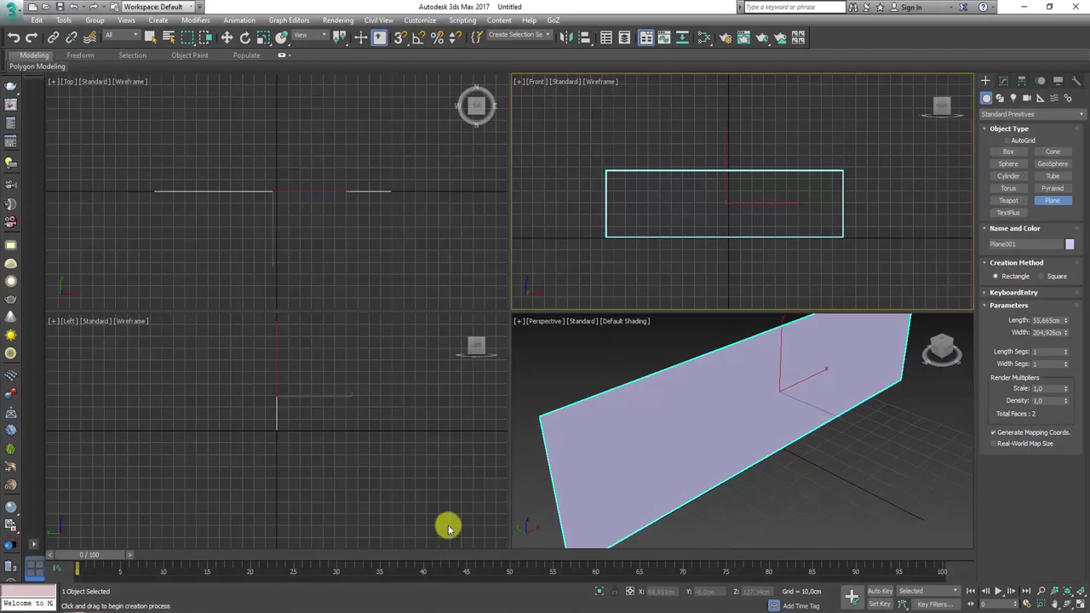
pyautogui.moveTo(448, 524); pyautogui.dragTo(734, 424)
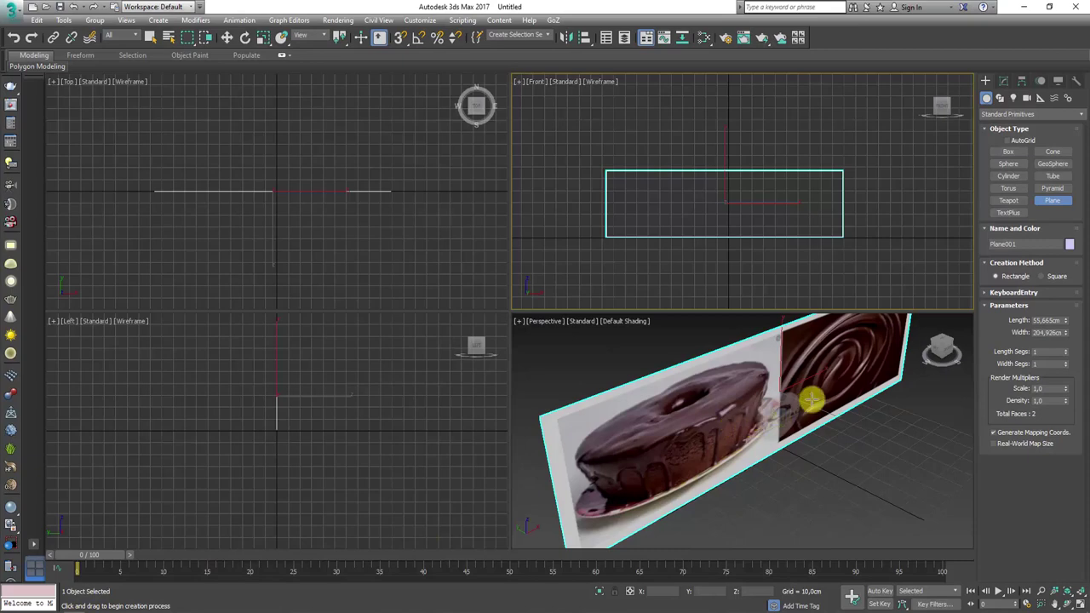
pyautogui.scroll(-3, 792, 439)
pyautogui.keyDown('alt'); pyautogui.moveTo(802, 433); pyautogui.dragTo(778, 426, button='middle'); pyautogui.keyUp('alt')
# Rotate the plane 90° upright, enlarge it mostly in height, and move it up beside the scene.
pyautogui.press('r')
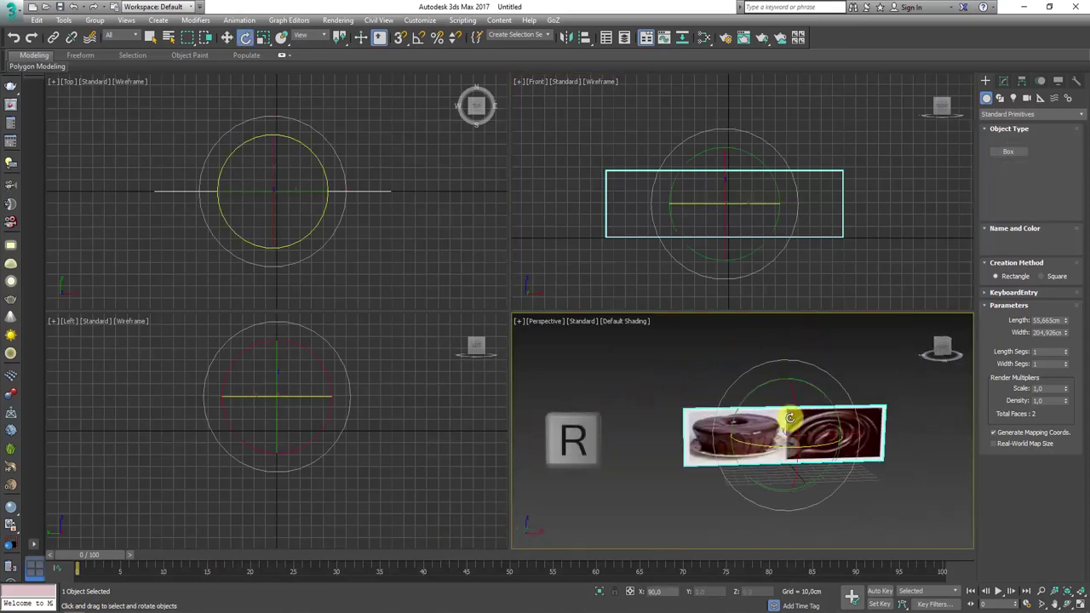
pyautogui.moveTo(791, 418); pyautogui.dragTo(778, 382)
pyautogui.press('r')
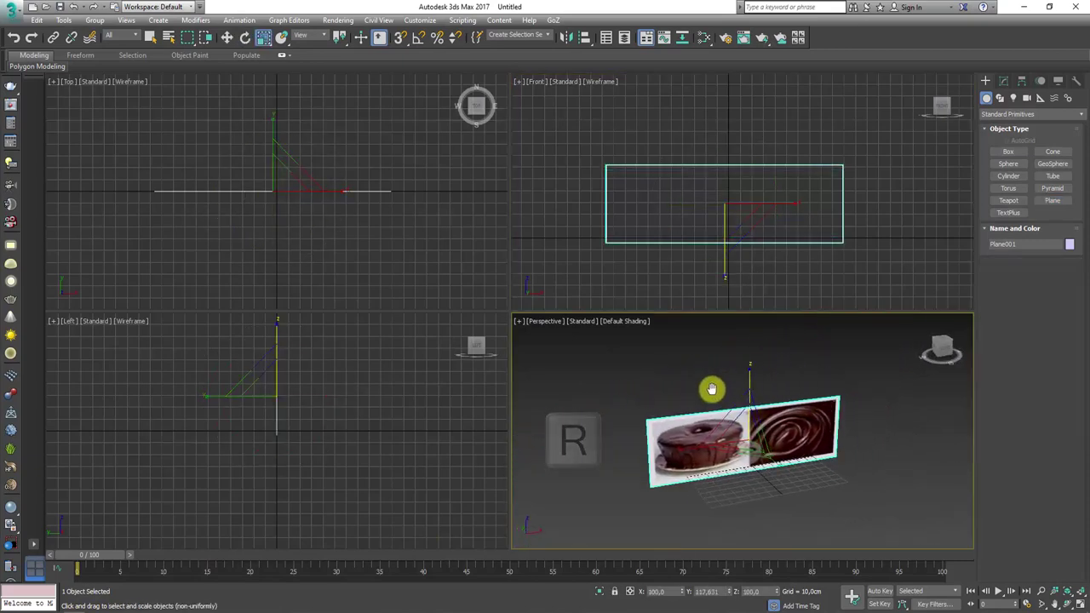
pyautogui.moveTo(711, 389); pyautogui.dragTo(675, 386, button='middle')
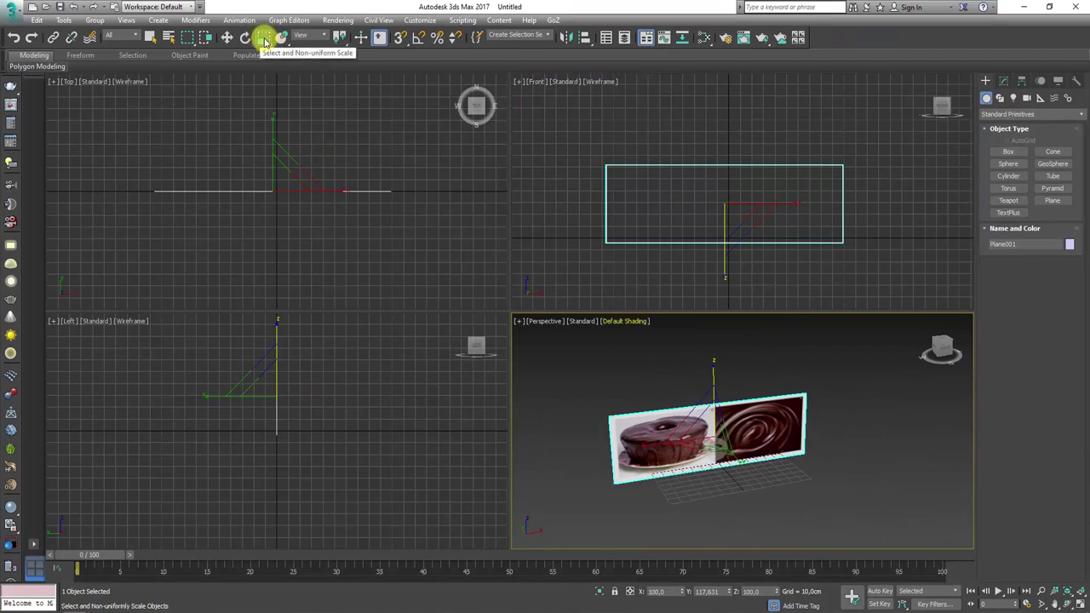
pyautogui.moveTo(714, 366)
pyautogui.mouseDown()
pyautogui.moveTo(729, 358)
pyautogui.moveTo(718, 348)
pyautogui.mouseUp()
pyautogui.press('w')
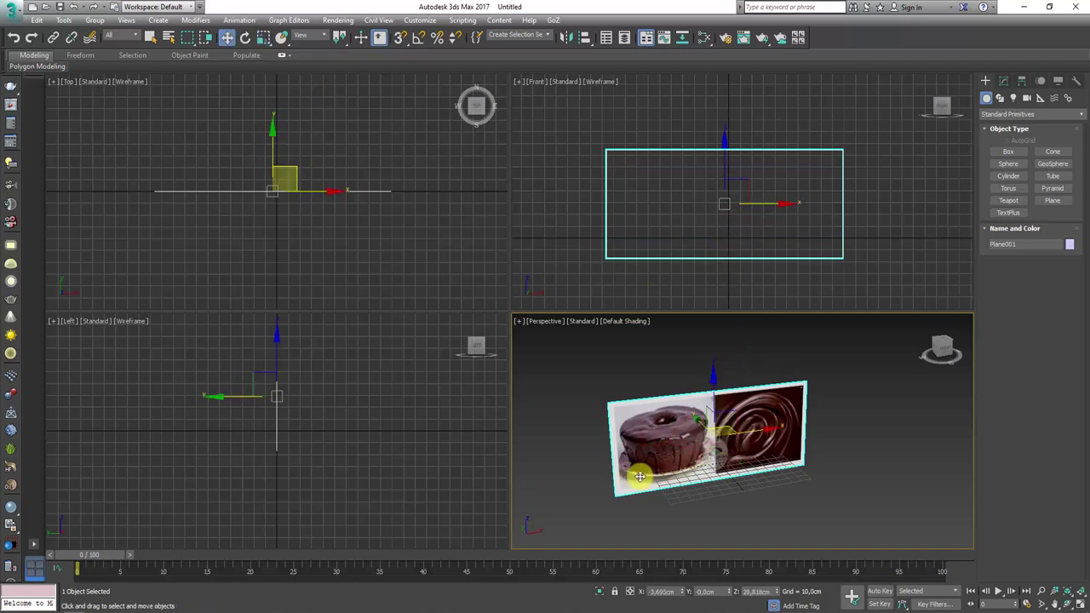
pyautogui.keyDown('alt'); pyautogui.moveTo(640, 476); pyautogui.dragTo(713, 463, button='middle'); pyautogui.keyUp('alt')
pyautogui.moveTo(713, 462)
pyautogui.mouseDown()
pyautogui.moveTo(647, 389)
pyautogui.moveTo(627, 384)
pyautogui.mouseUp()
# Move the plane further into position and maximize the Perspective view facing it.
pyautogui.moveTo(723, 443)
pyautogui.keyDown('alt'); pyautogui.mouseDown(button='middle')
pyautogui.moveTo(648, 490)
pyautogui.moveTo(619, 464)
pyautogui.mouseUp(button='middle'); pyautogui.keyUp('alt')
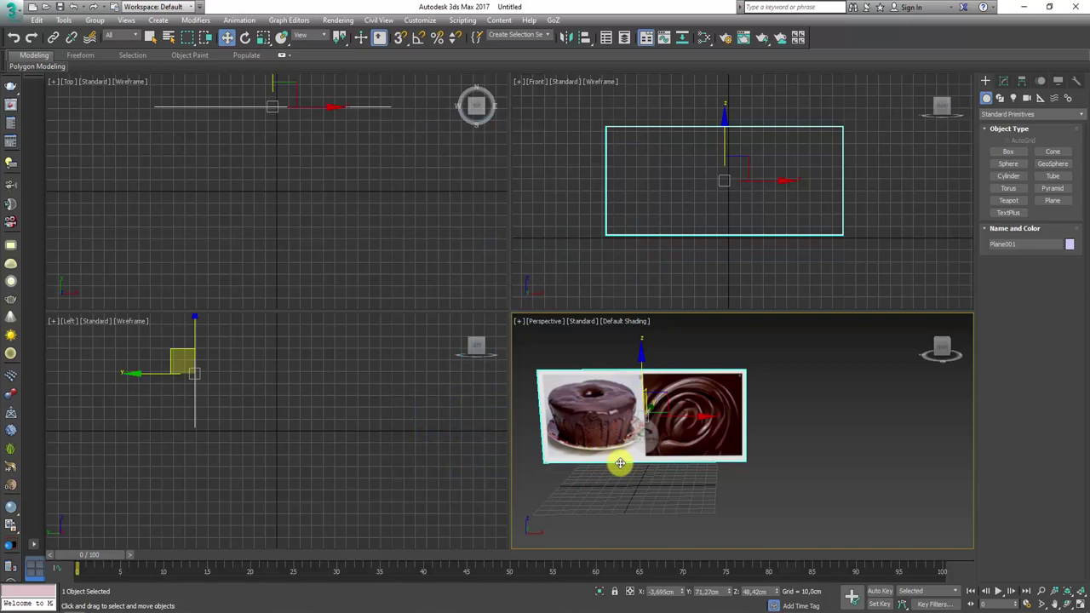
pyautogui.moveTo(688, 455)
pyautogui.keyDown('alt'); pyautogui.mouseDown(button='middle')
pyautogui.moveTo(803, 461)
pyautogui.moveTo(931, 523)
pyautogui.mouseUp(button='middle'); pyautogui.keyUp('alt')
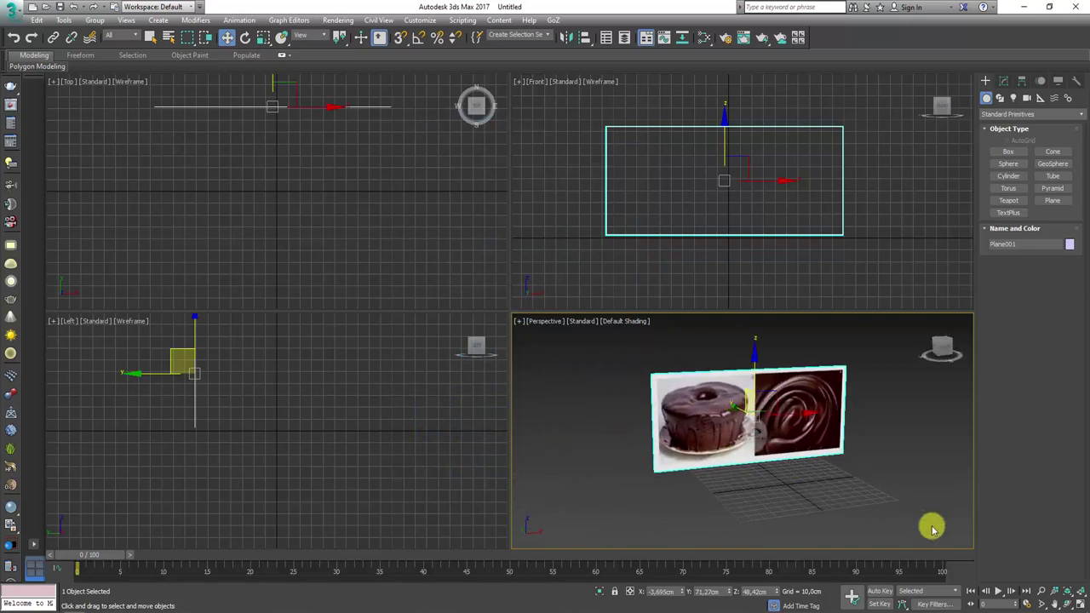
pyautogui.click(1079, 601)
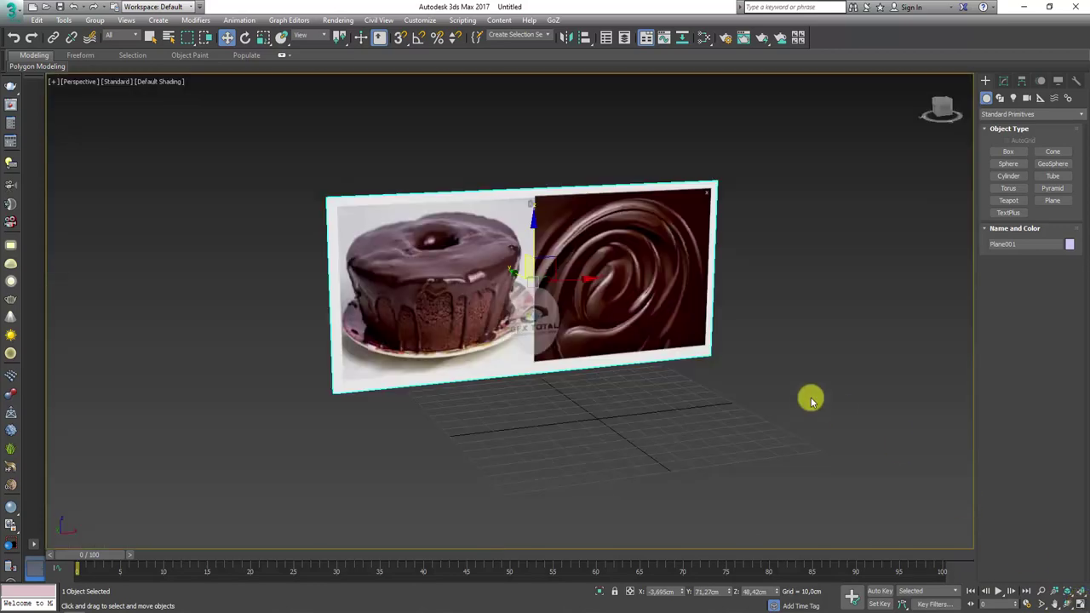
pyautogui.keyDown('alt'); pyautogui.moveTo(773, 400); pyautogui.dragTo(674, 403, button='middle'); pyautogui.keyUp('alt')
pyautogui.moveTo(788, 415)
pyautogui.keyDown('alt'); pyautogui.mouseDown(button='middle')
pyautogui.moveTo(713, 409)
pyautogui.moveTo(761, 395)
pyautogui.mouseUp(button='middle'); pyautogui.keyUp('alt')
# Scale the reference plane down along Z to flatten it, ending on a frontal view.
pyautogui.press('r')
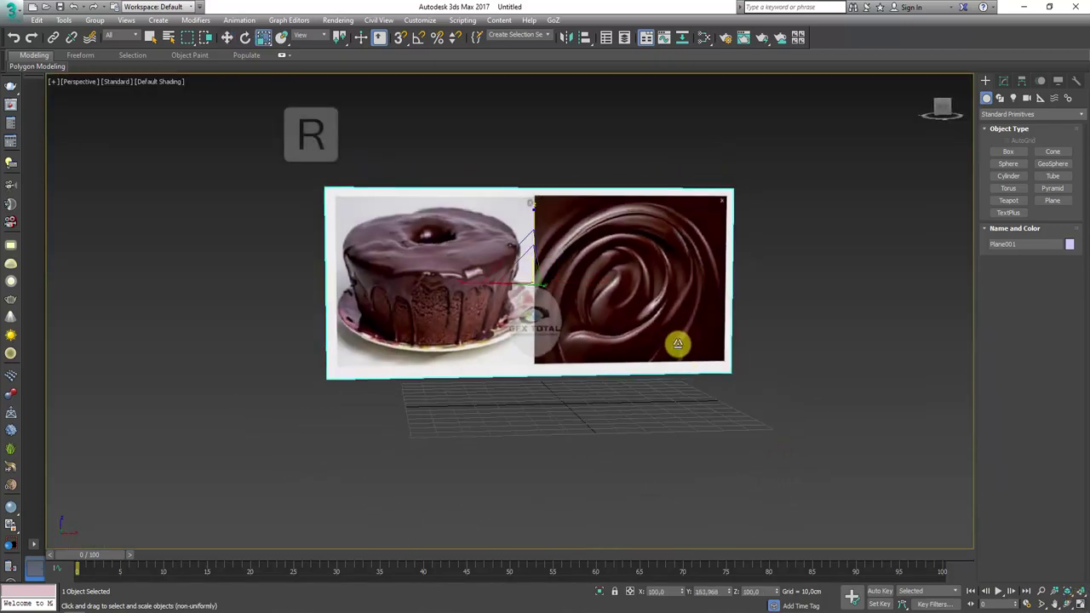
pyautogui.moveTo(540, 212); pyautogui.dragTo(533, 218)
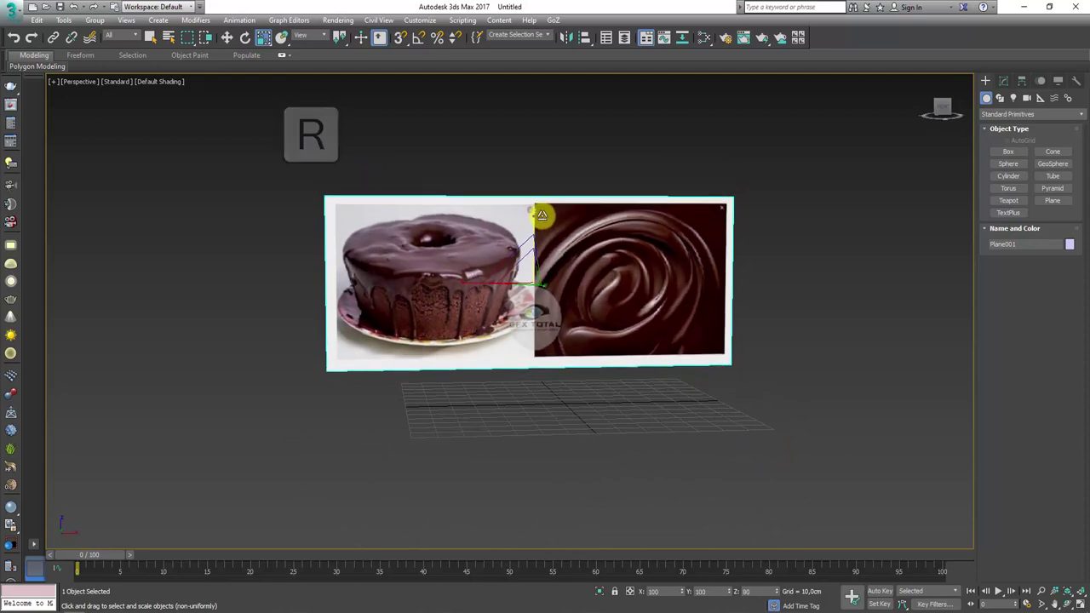
pyautogui.press('w')
pyautogui.keyDown('alt'); pyautogui.moveTo(499, 314); pyautogui.dragTo(515, 310, button='middle'); pyautogui.keyUp('alt')
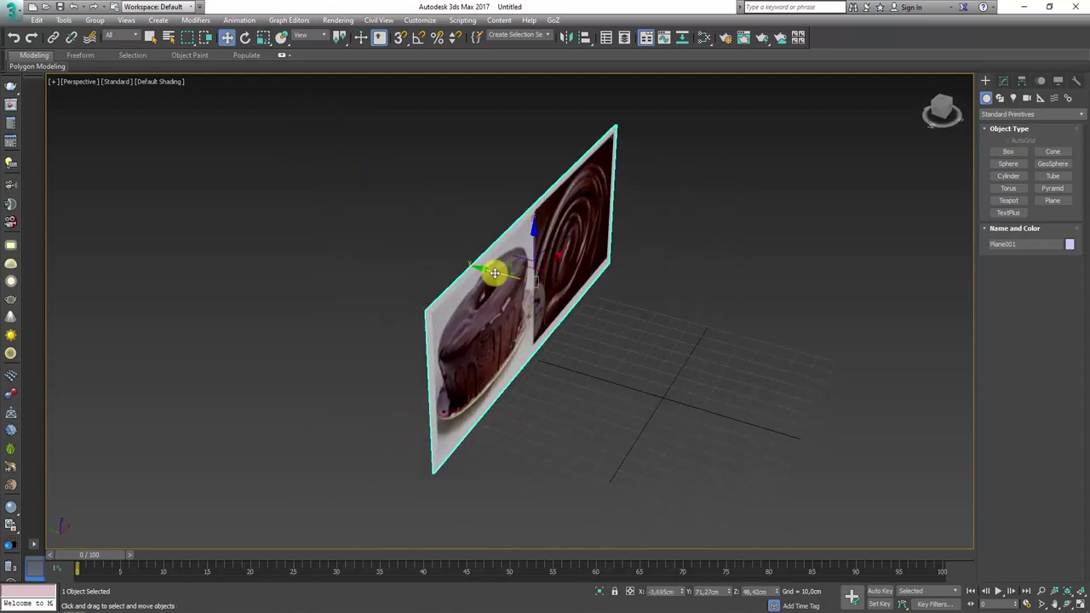
pyautogui.keyDown('alt'); pyautogui.moveTo(486, 272); pyautogui.dragTo(382, 250, button='middle'); pyautogui.keyUp('alt')
pyautogui.moveTo(616, 360)
pyautogui.keyDown('alt'); pyautogui.mouseDown(button='middle')
pyautogui.moveTo(572, 340)
pyautogui.moveTo(703, 370)
pyautogui.moveTo(747, 360)
pyautogui.moveTo(723, 414)
pyautogui.moveTo(765, 399)
pyautogui.mouseUp(button='middle'); pyautogui.keyUp('alt')
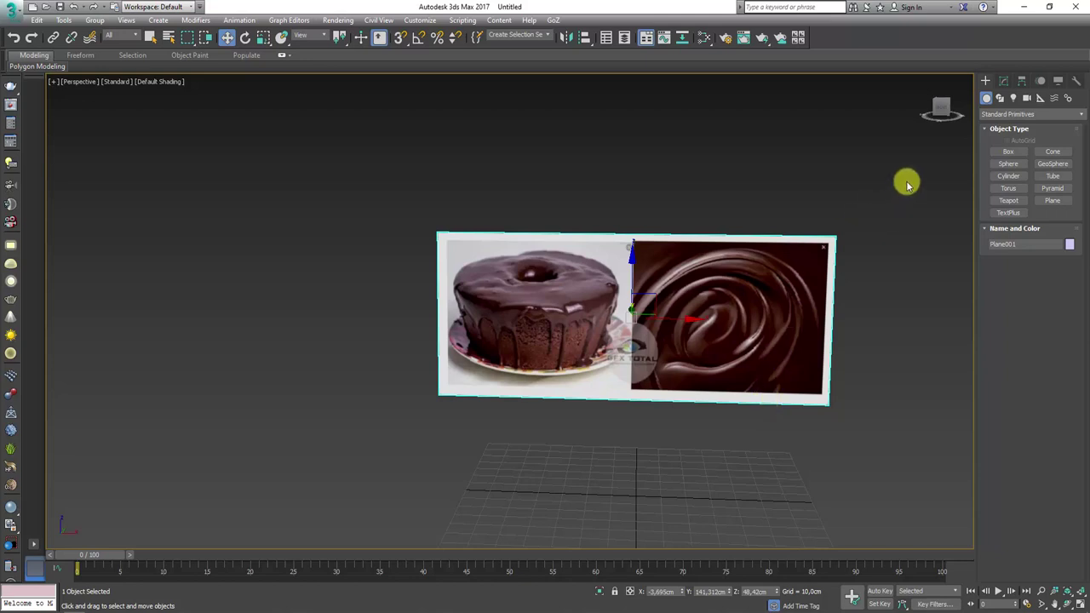
# Draw a Tube on the grid, setting its inner and outer radius and height.
pyautogui.click(1053, 179)
pyautogui.moveTo(591, 504); pyautogui.dragTo(530, 364, button='middle')
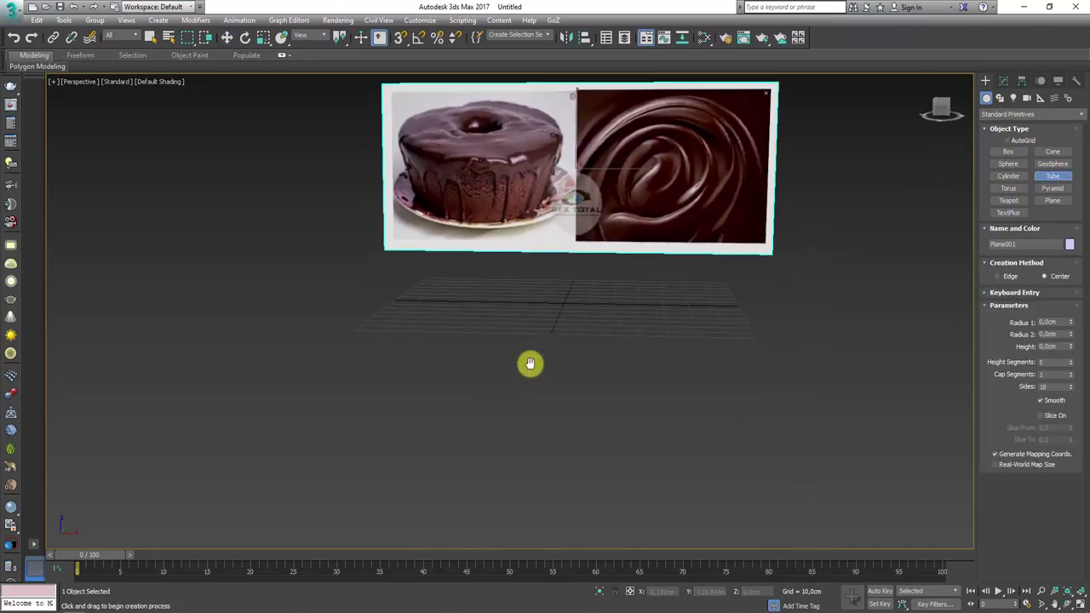
pyautogui.scroll(-3, 531, 365)
pyautogui.keyDown('alt'); pyautogui.moveTo(567, 316); pyautogui.dragTo(546, 421, button='middle'); pyautogui.keyUp('alt')
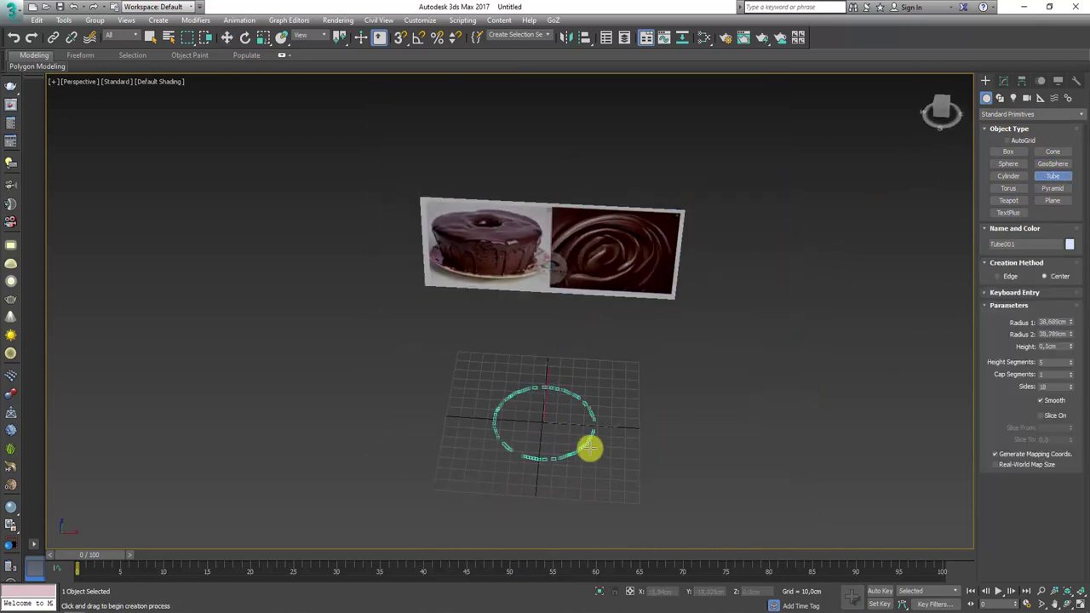
pyautogui.moveTo(546, 422); pyautogui.dragTo(594, 449)
pyautogui.click(576, 383)
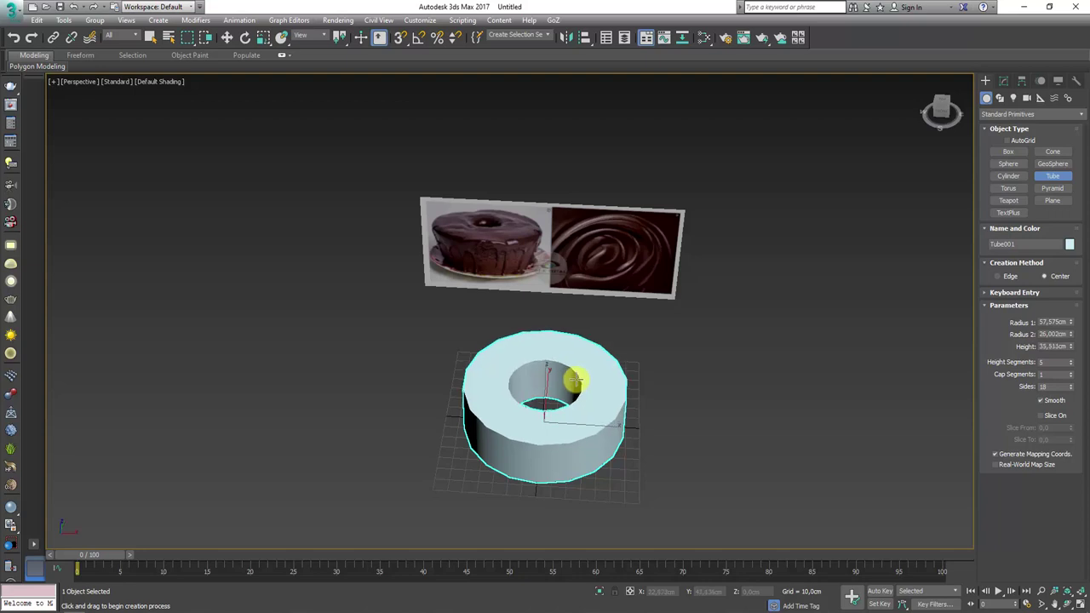
# Turn on Edged Faces with F4, colour the tube blue, and open its Modify parameters.
pyautogui.press('w')
pyautogui.moveTo(577, 397)
pyautogui.keyDown('alt'); pyautogui.mouseDown(button='middle')
pyautogui.moveTo(565, 385)
pyautogui.moveTo(561, 395)
pyautogui.mouseUp(button='middle'); pyautogui.keyUp('alt')
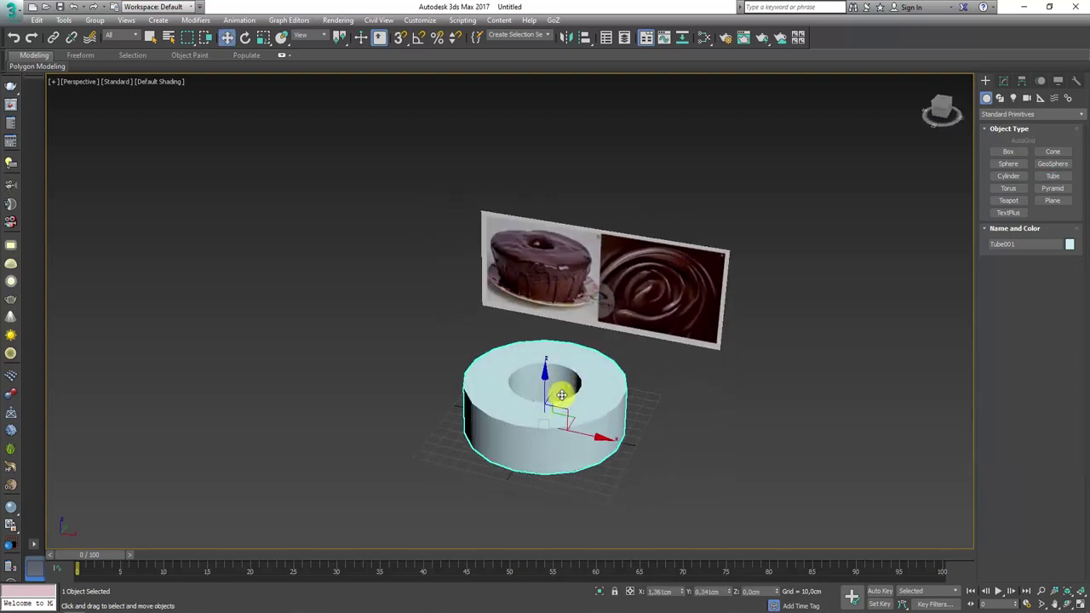
pyautogui.press('F4')
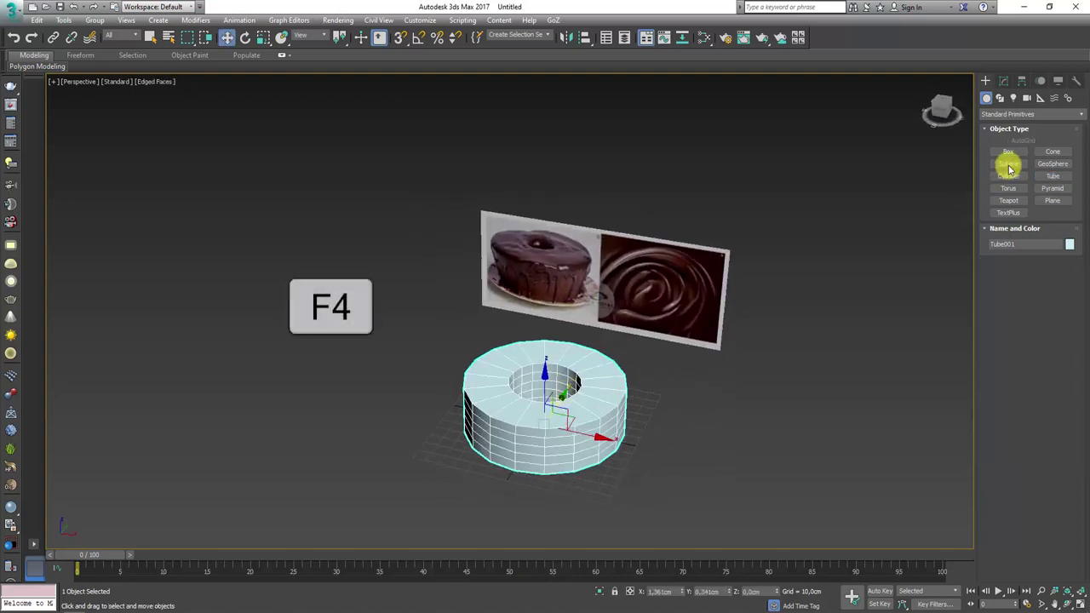
pyautogui.click(1069, 247)
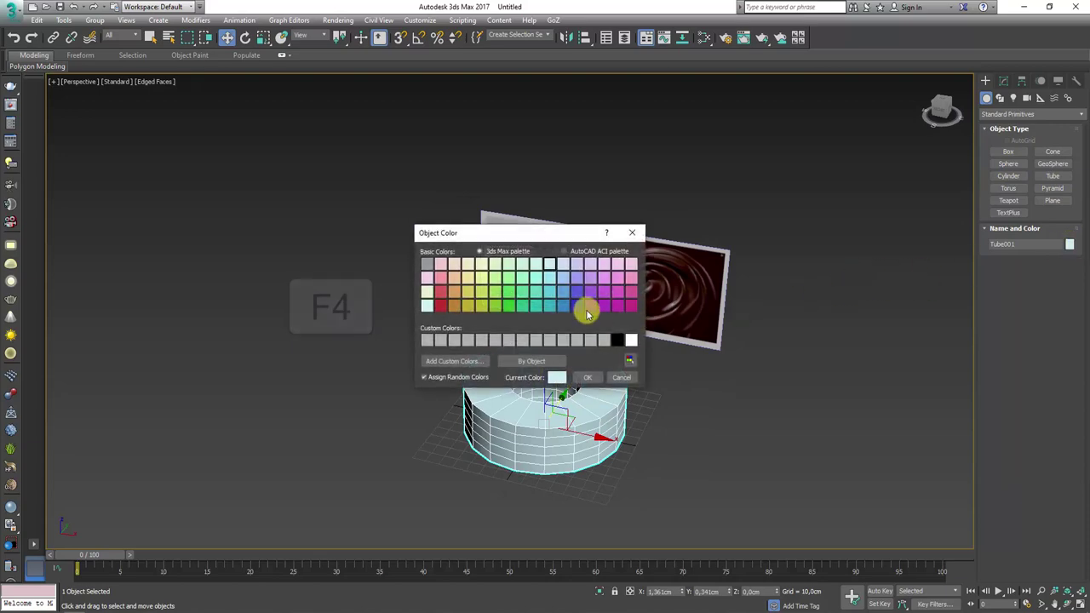
pyautogui.click(577, 305)
pyautogui.click(590, 378)
pyautogui.moveTo(635, 435)
pyautogui.keyDown('alt'); pyautogui.mouseDown(button='middle')
pyautogui.moveTo(625, 440)
pyautogui.moveTo(657, 421)
pyautogui.moveTo(652, 441)
pyautogui.moveTo(687, 409)
pyautogui.mouseUp(button='middle'); pyautogui.keyUp('alt')
pyautogui.scroll(3, 570, 194)
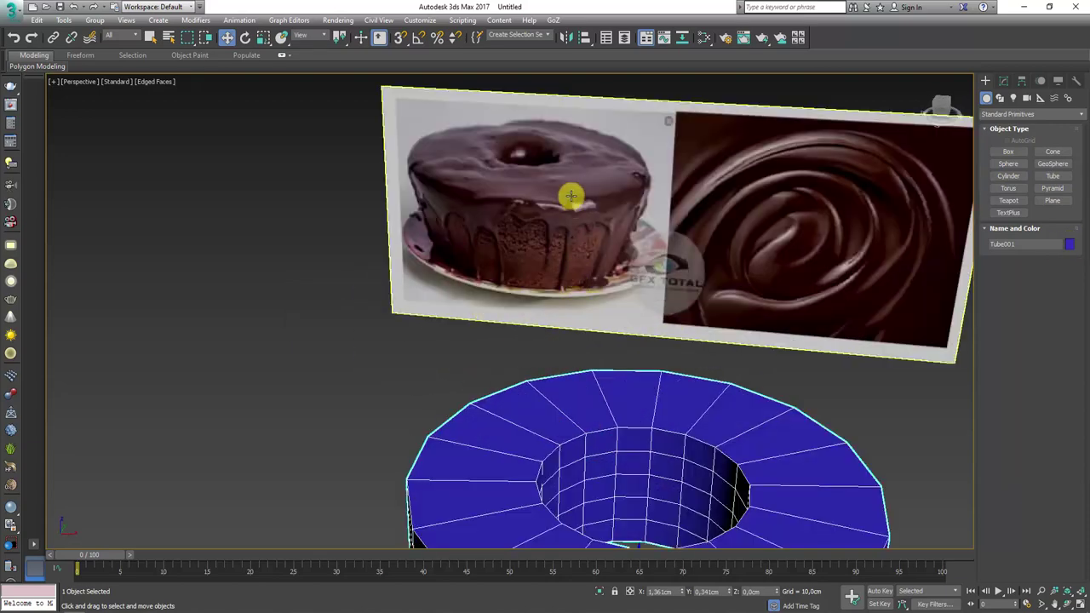
pyautogui.scroll(-3, 528, 225)
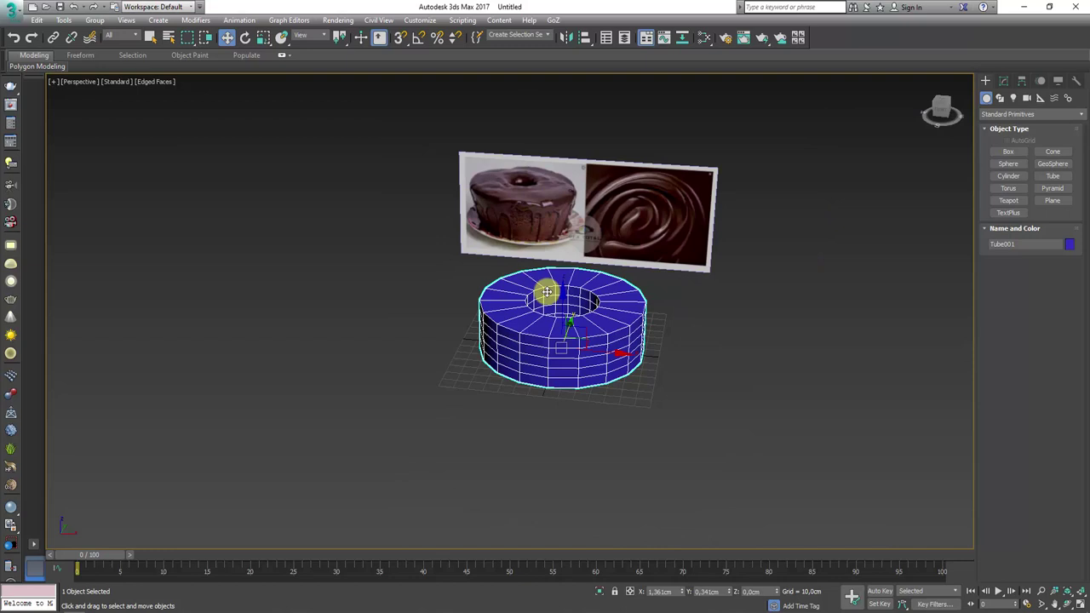
pyautogui.moveTo(571, 287)
pyautogui.keyDown('alt'); pyautogui.mouseDown(button='middle')
pyautogui.moveTo(561, 366)
pyautogui.moveTo(598, 412)
pyautogui.moveTo(603, 394)
pyautogui.mouseUp(button='middle'); pyautogui.keyUp('alt')
pyautogui.scroll(2, 603, 393)
pyautogui.click(1002, 81)
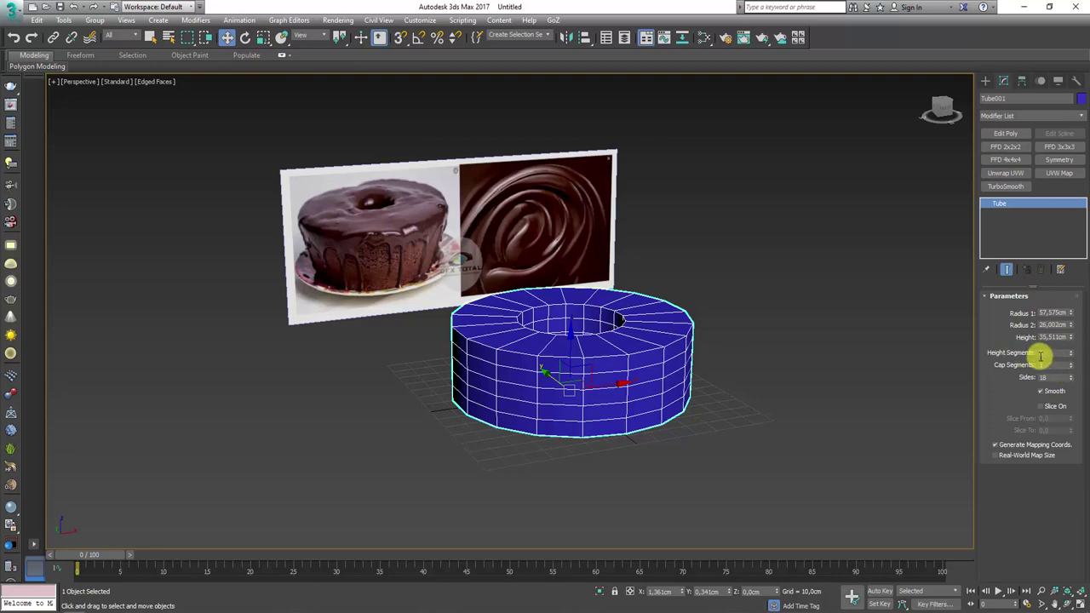
# Set Tube001 to 1 height segment and 64 sides for a smooth ring.
pyautogui.moveTo(1072, 357); pyautogui.dragTo(1064, 366)
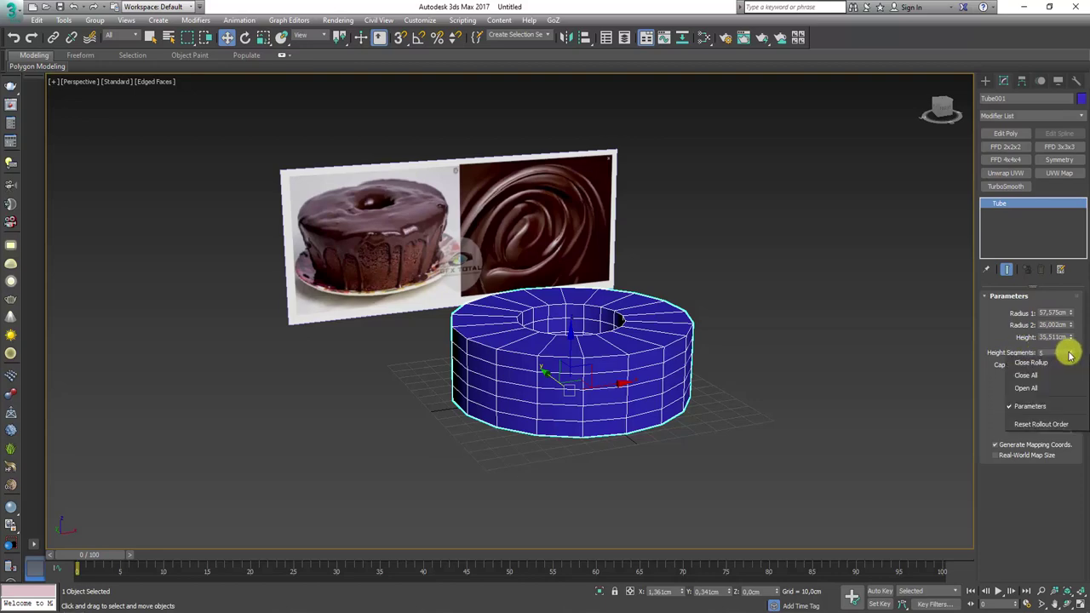
pyautogui.write('1')
pyautogui.moveTo(829, 364)
pyautogui.keyDown('alt'); pyautogui.mouseDown(button='middle')
pyautogui.moveTo(765, 324)
pyautogui.moveTo(837, 384)
pyautogui.moveTo(815, 418)
pyautogui.moveTo(815, 360)
pyautogui.moveTo(835, 358)
pyautogui.moveTo(813, 404)
pyautogui.mouseUp(button='middle'); pyautogui.keyUp('alt')
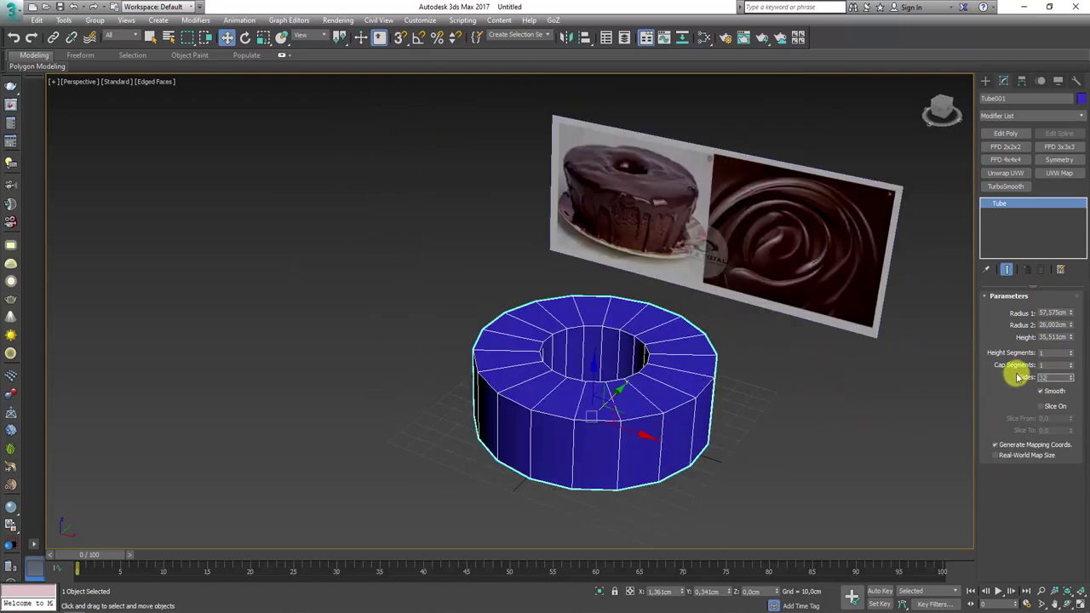
pyautogui.write('50')
pyautogui.press('Return')
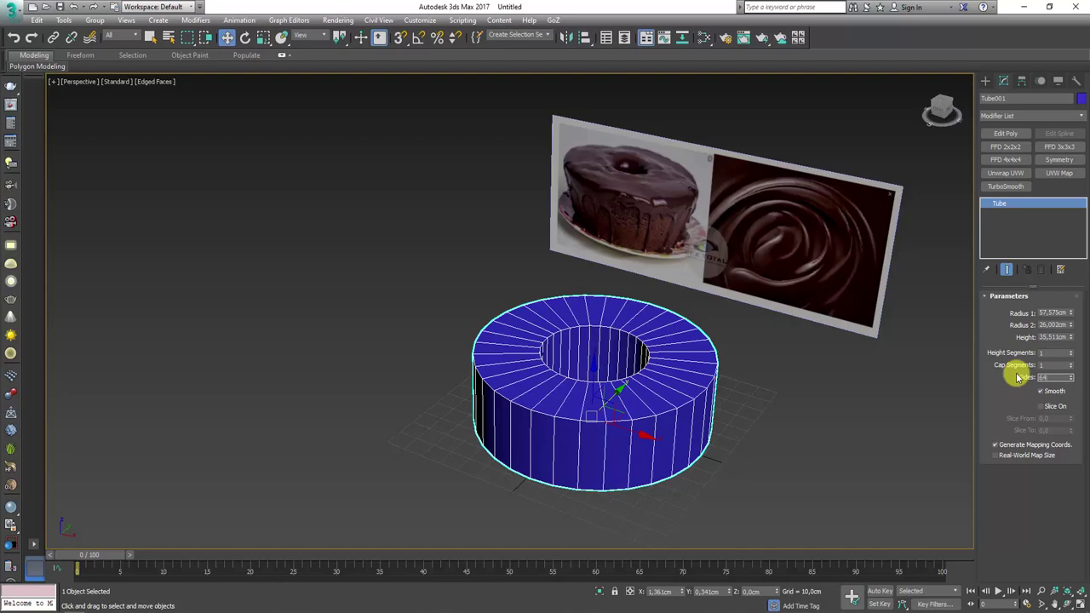
pyautogui.press('Return')
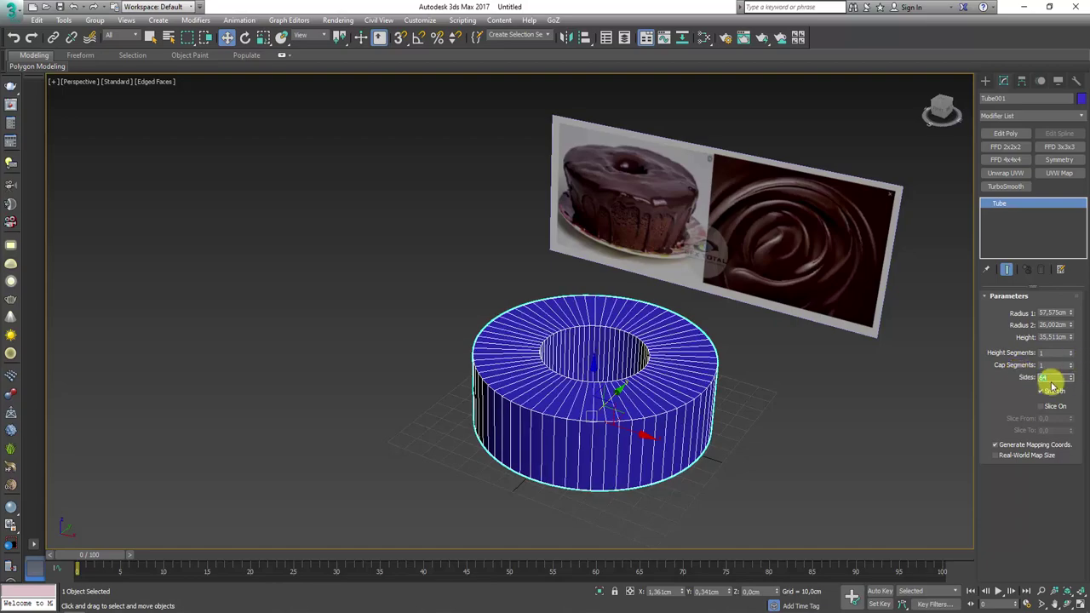
pyautogui.moveTo(809, 385)
pyautogui.keyDown('alt'); pyautogui.mouseDown(button='middle')
pyautogui.moveTo(747, 353)
pyautogui.moveTo(840, 341)
pyautogui.moveTo(789, 386)
pyautogui.mouseUp(button='middle'); pyautogui.keyUp('alt')
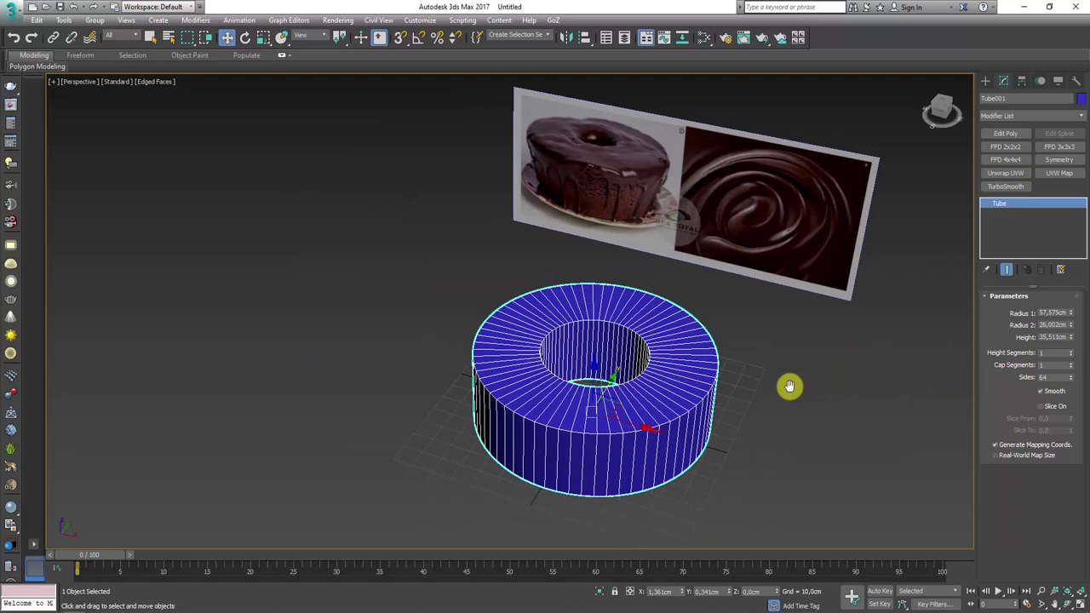
pyautogui.moveTo(675, 429)
pyautogui.keyDown('alt'); pyautogui.mouseDown(button='middle')
pyautogui.moveTo(674, 479)
pyautogui.moveTo(724, 389)
pyautogui.moveTo(739, 403)
pyautogui.moveTo(676, 423)
pyautogui.moveTo(721, 431)
pyautogui.mouseUp(button='middle'); pyautogui.keyUp('alt')
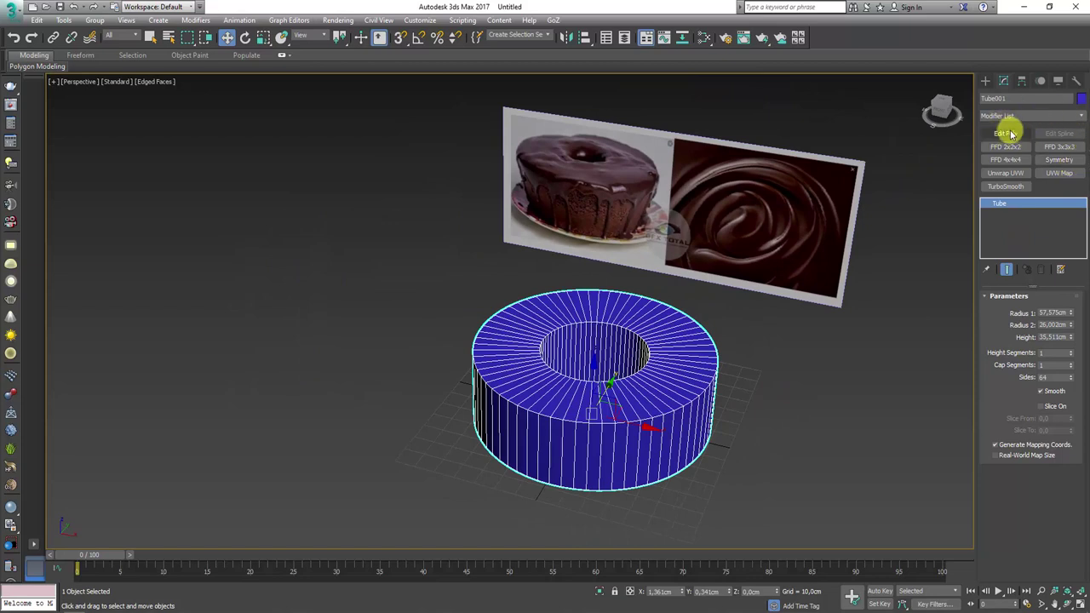
# Hide the modifier set buttons and apply Edit Poly to Tube001 from the Modifier List.
pyautogui.click(1060, 270)
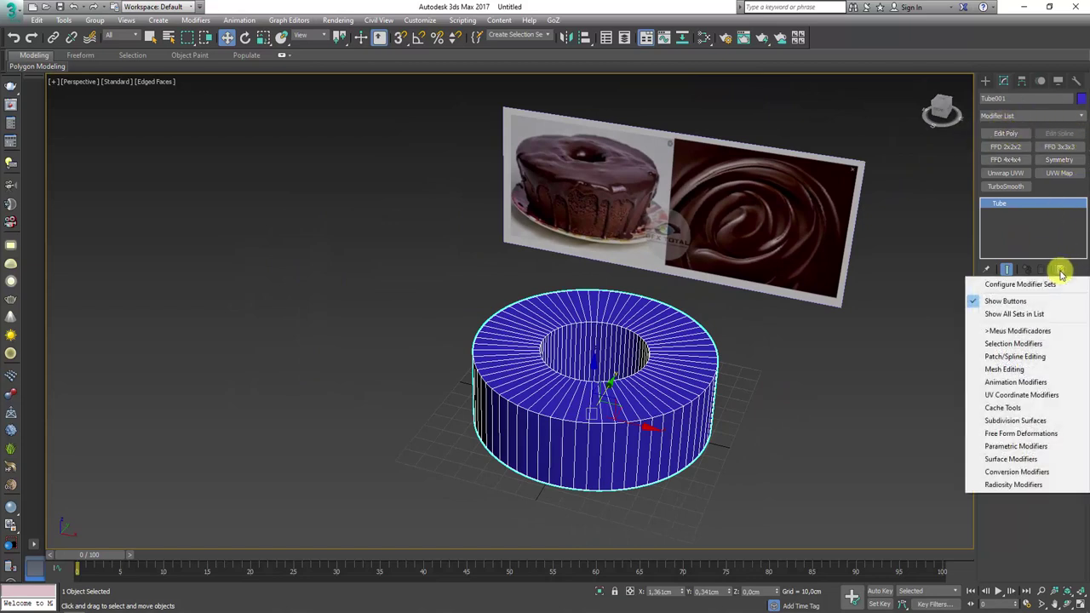
pyautogui.click(1007, 301)
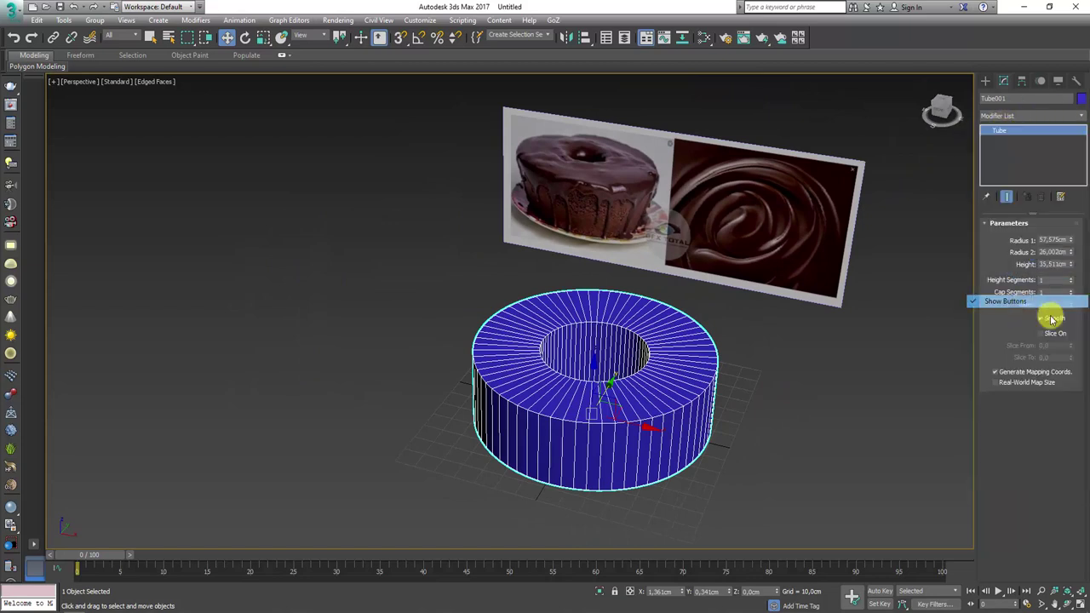
pyautogui.click(1027, 116)
pyautogui.scroll(-3, 1083, 196)
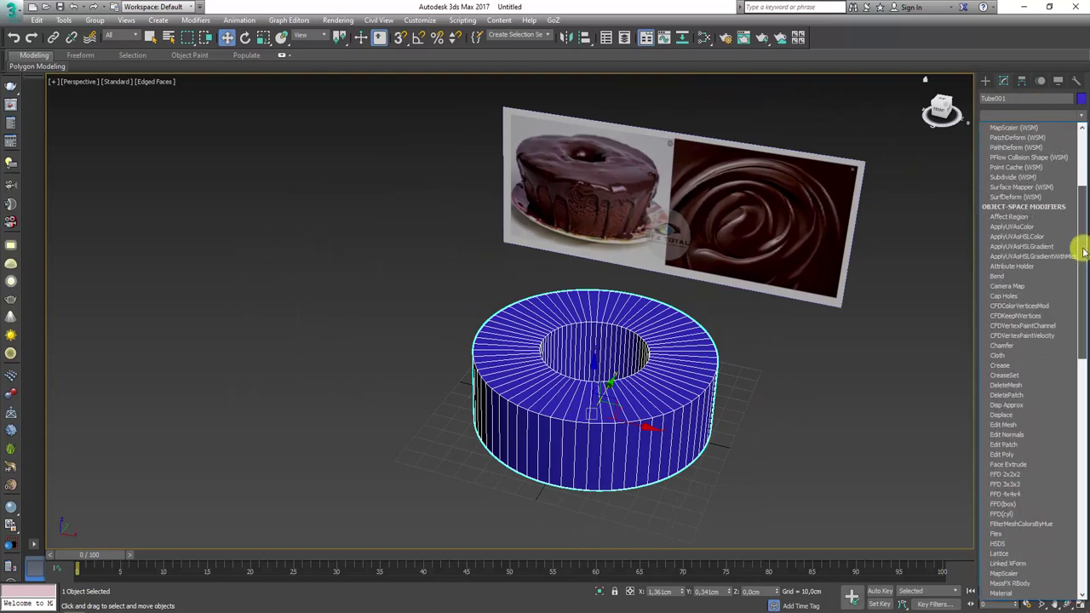
pyautogui.scroll(3, 1083, 200)
pyautogui.moveTo(1081, 202)
pyautogui.mouseDown()
pyautogui.moveTo(1082, 251)
pyautogui.moveTo(1083, 208)
pyautogui.mouseUp()
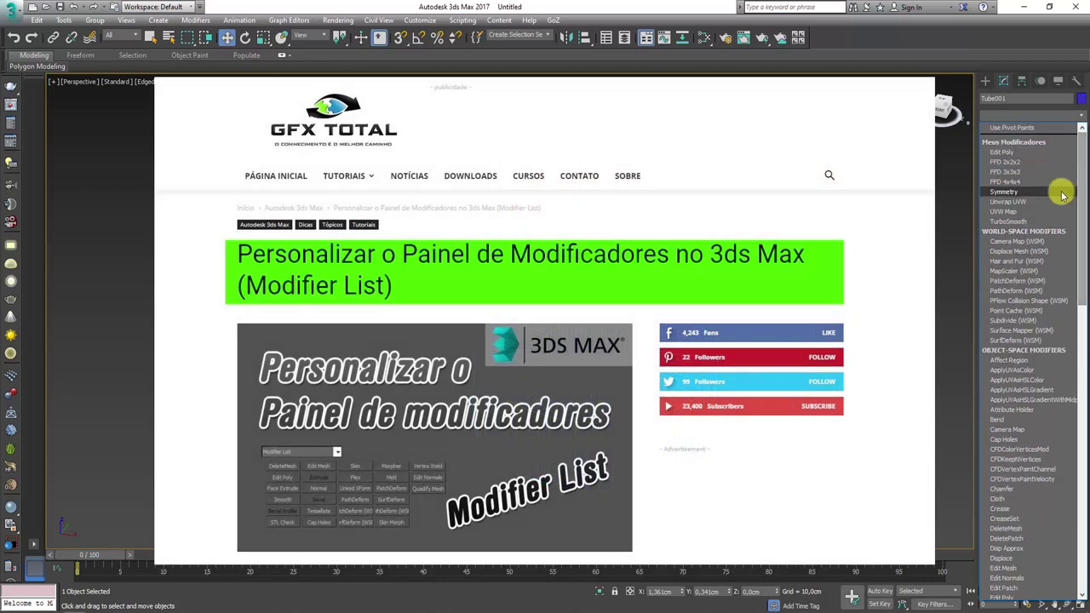
pyautogui.moveTo(1081, 285); pyautogui.dragTo(1083, 343)
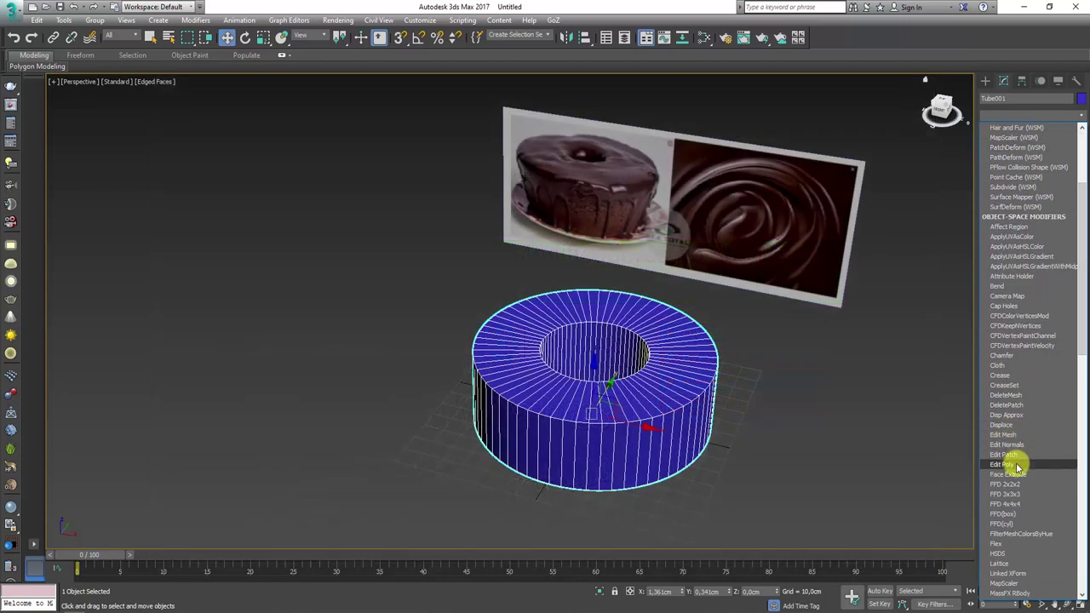
pyautogui.click(1013, 464)
# In Vertex mode, box-select the vertices along the tube's bottom ring.
pyautogui.keyDown('alt'); pyautogui.moveTo(762, 420); pyautogui.dragTo(793, 401, button='middle'); pyautogui.keyUp('alt')
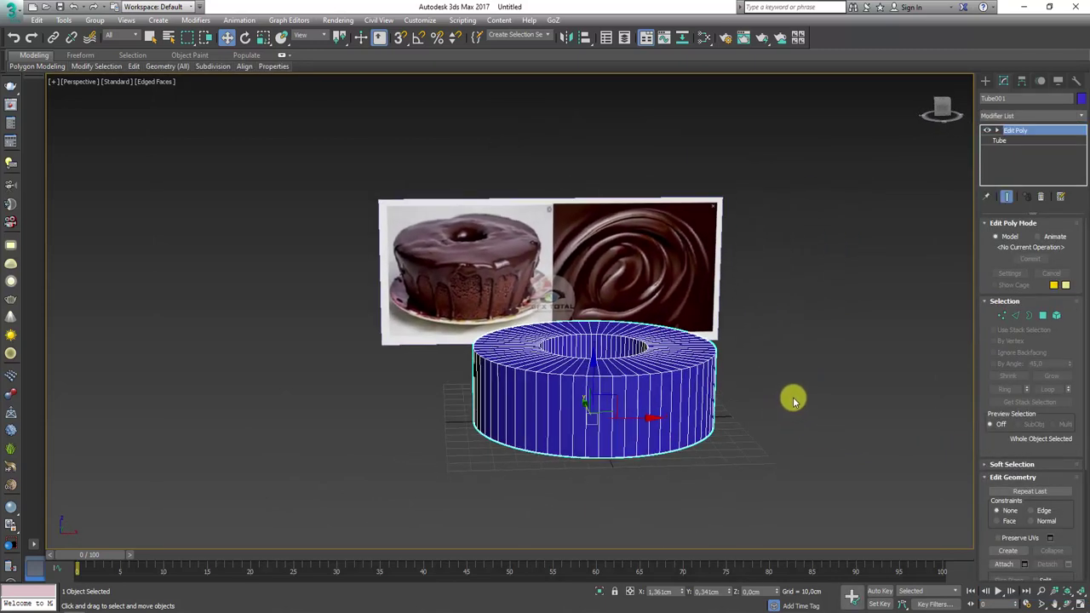
pyautogui.click(1001, 315)
pyautogui.keyDown('alt'); pyautogui.moveTo(839, 372); pyautogui.dragTo(802, 396, button='middle'); pyautogui.keyUp('alt')
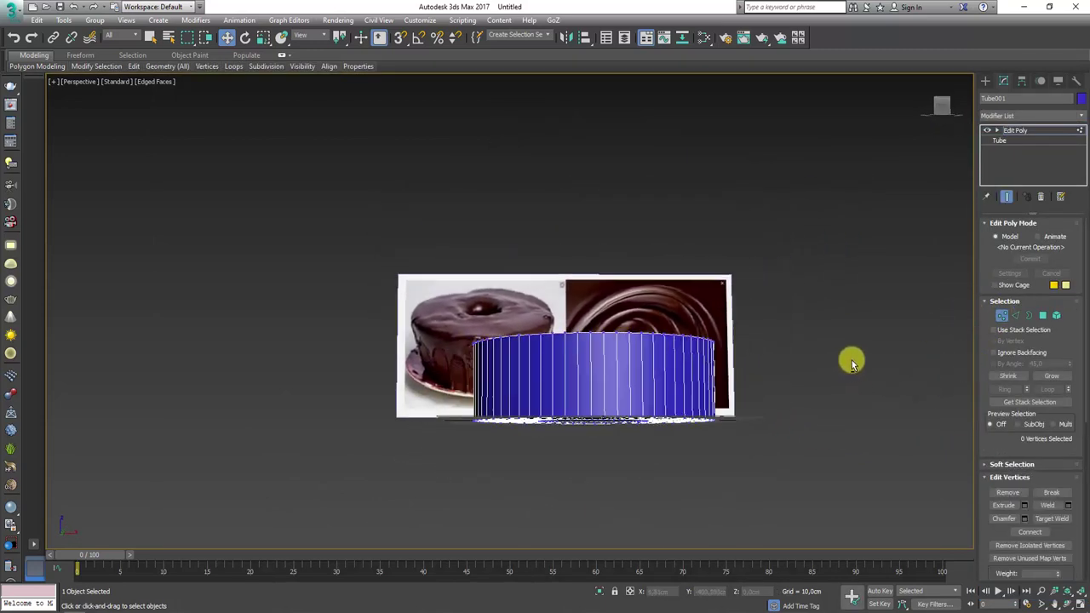
pyautogui.moveTo(585, 444); pyautogui.dragTo(347, 489)
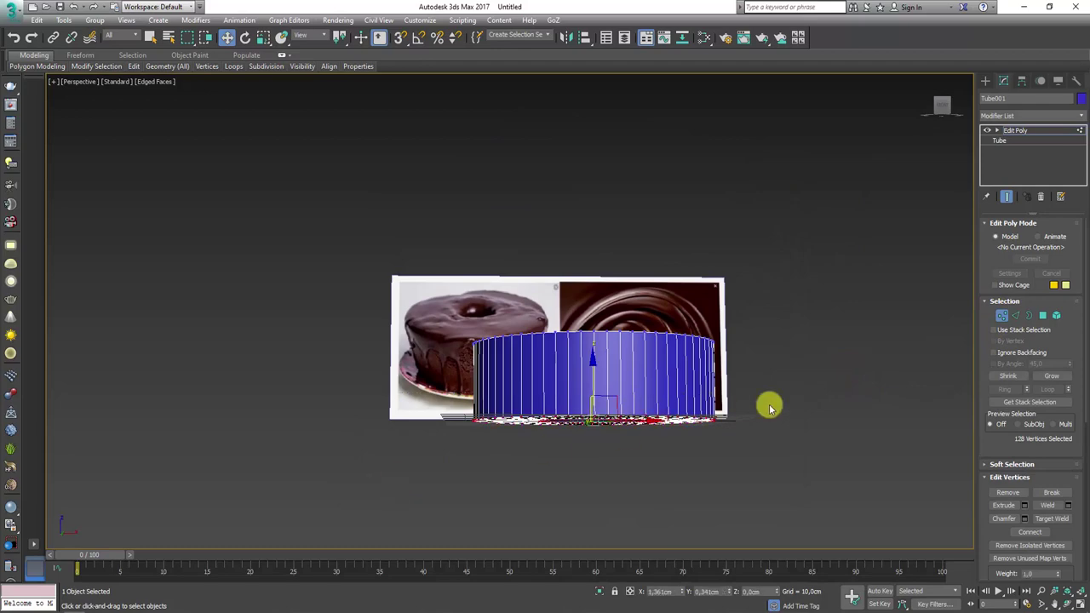
pyautogui.moveTo(769, 404)
pyautogui.keyDown('alt'); pyautogui.mouseDown(button='middle')
pyautogui.moveTo(797, 433)
pyautogui.moveTo(780, 443)
pyautogui.mouseUp(button='middle'); pyautogui.keyUp('alt')
# Scale the selected bottom-ring vertices inward to 85% in X/Y.
pyautogui.press('e')
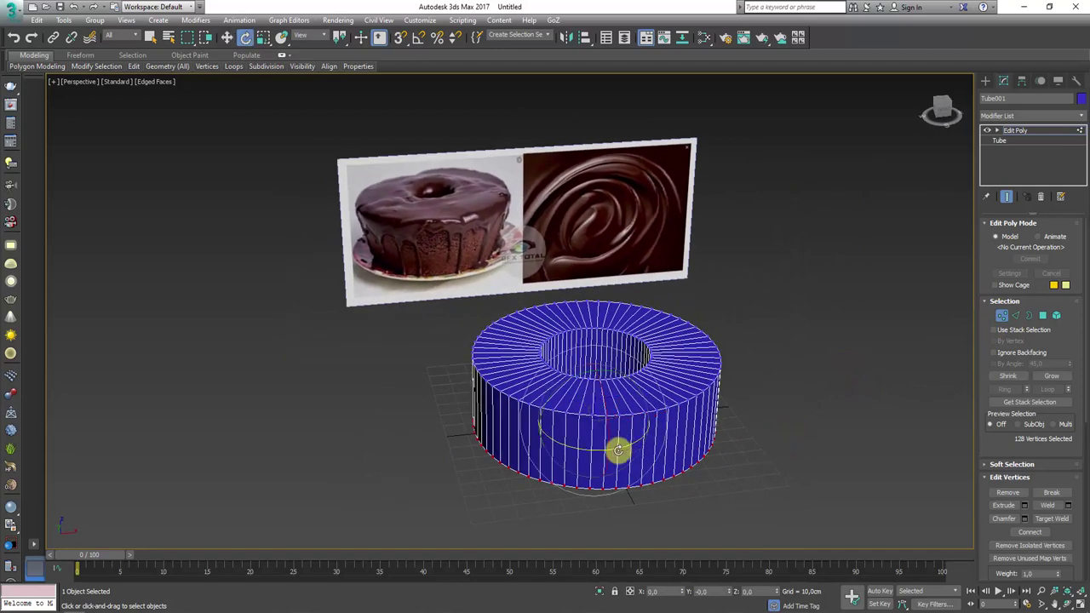
pyautogui.press('r')
pyautogui.moveTo(574, 452)
pyautogui.keyDown('alt'); pyautogui.mouseDown(button='middle')
pyautogui.moveTo(569, 477)
pyautogui.moveTo(545, 459)
pyautogui.mouseUp(button='middle'); pyautogui.keyUp('alt')
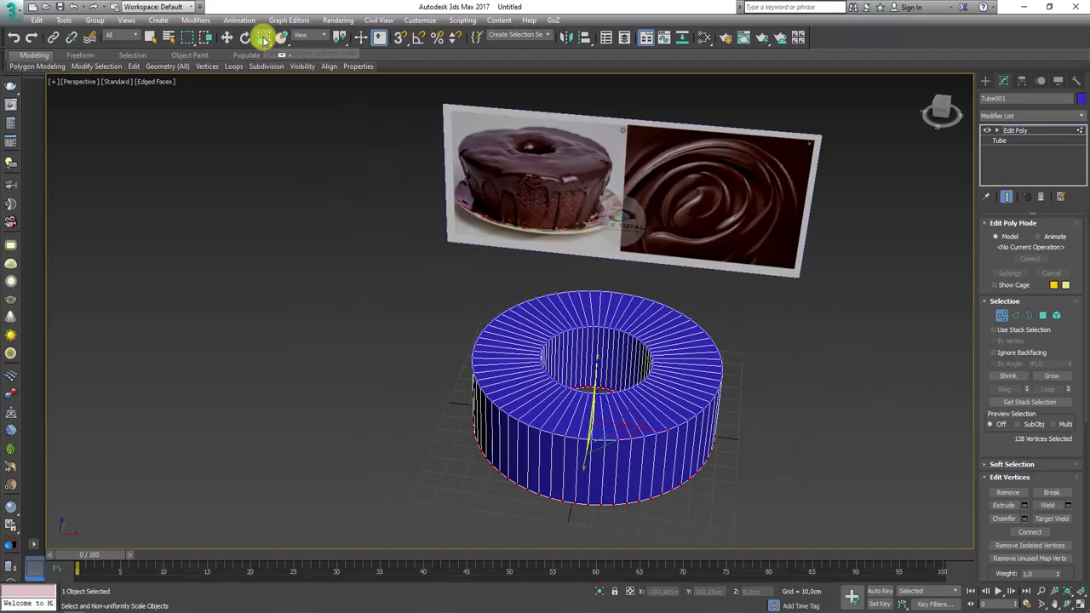
pyautogui.press('r')
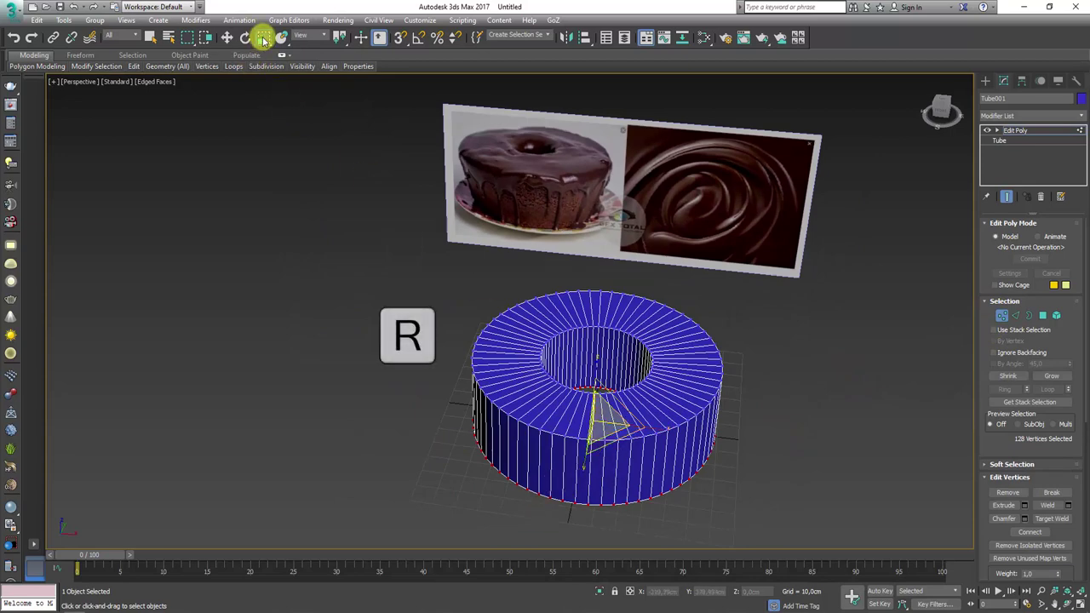
pyautogui.moveTo(261, 37); pyautogui.dragTo(263, 55)
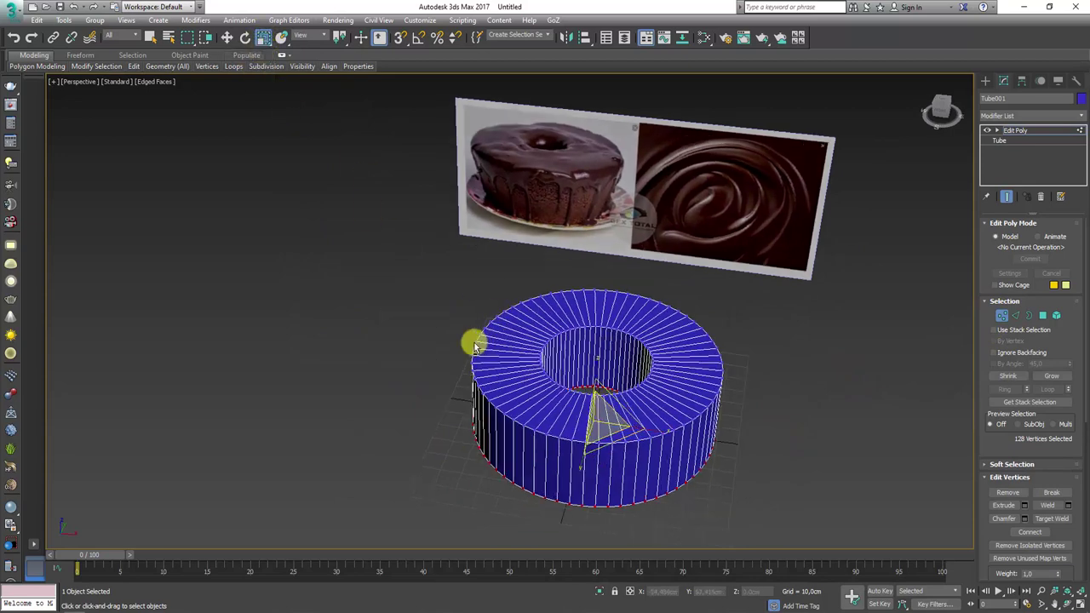
pyautogui.keyDown('alt'); pyautogui.moveTo(472, 341); pyautogui.dragTo(601, 474, button='middle'); pyautogui.keyUp('alt')
pyautogui.moveTo(603, 451); pyautogui.dragTo(602, 443)
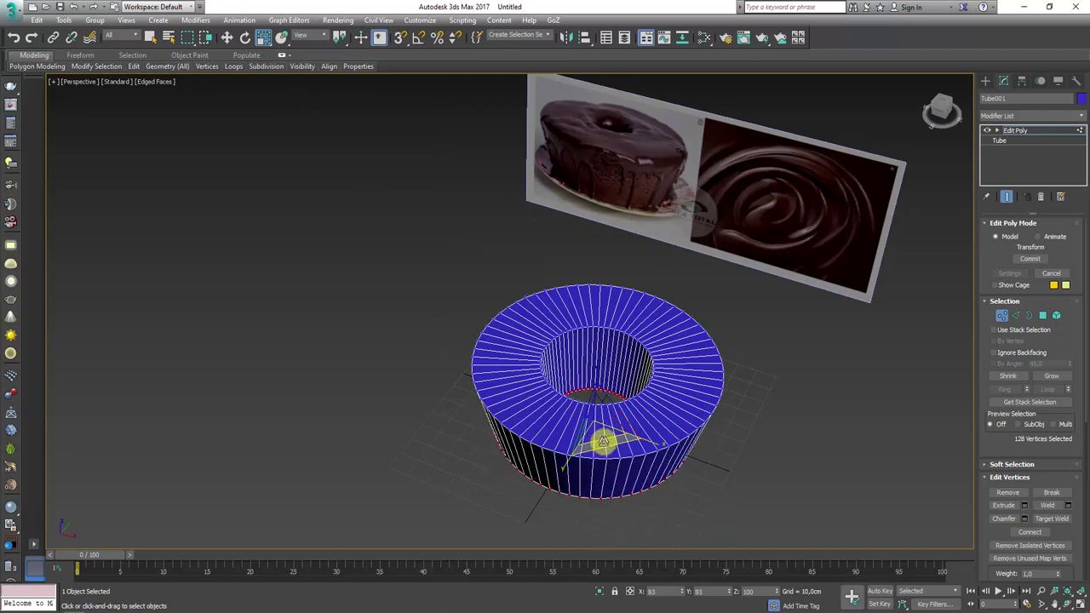
pyautogui.click(630, 480)
pyautogui.moveTo(630, 479)
pyautogui.keyDown('alt'); pyautogui.mouseDown(button='middle')
pyautogui.moveTo(653, 420)
pyautogui.moveTo(705, 438)
pyautogui.moveTo(683, 447)
pyautogui.moveTo(645, 427)
pyautogui.moveTo(676, 372)
pyautogui.moveTo(741, 396)
pyautogui.moveTo(739, 458)
pyautogui.moveTo(710, 523)
pyautogui.moveTo(641, 525)
pyautogui.mouseUp(button='middle'); pyautogui.keyUp('alt')
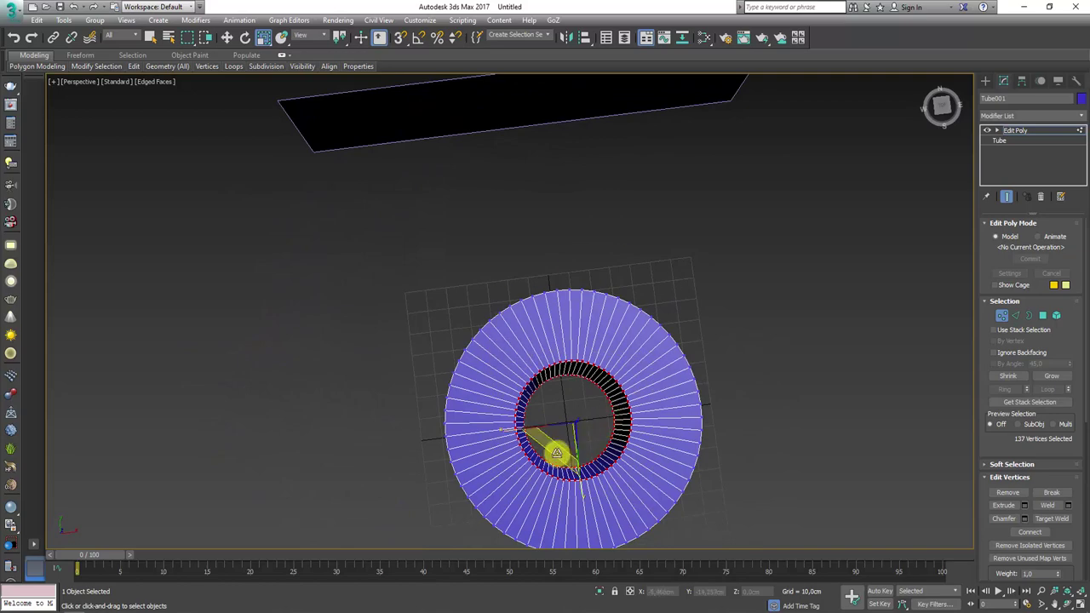
# Scale the inner-ring vertices to 85%, then rescale to smooth the notched rim.
pyautogui.moveTo(555, 452); pyautogui.dragTo(568, 447)
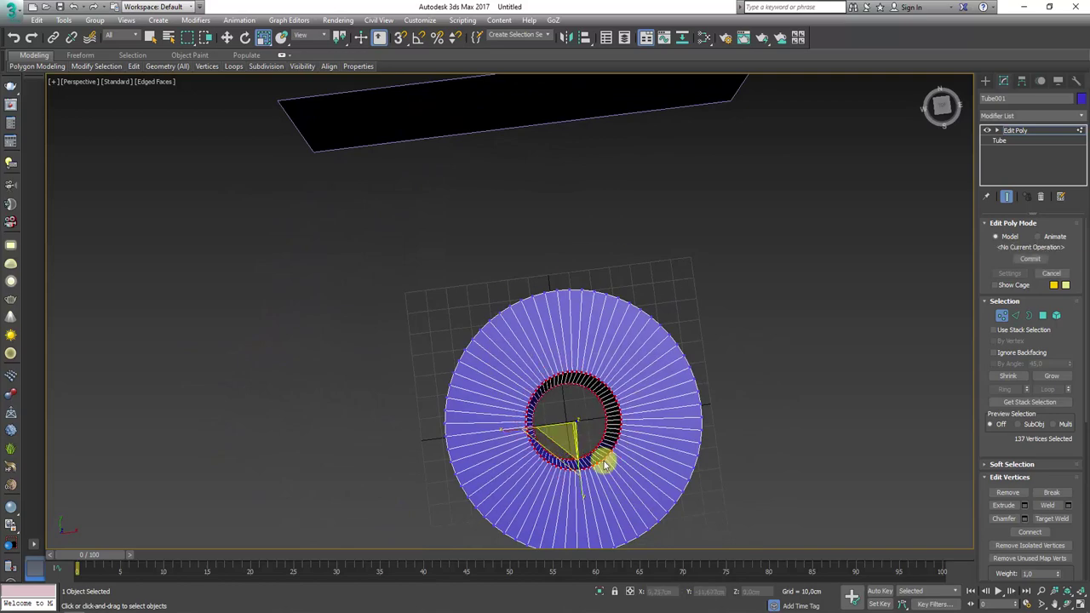
pyautogui.moveTo(604, 464)
pyautogui.keyDown('alt'); pyautogui.mouseDown(button='middle')
pyautogui.moveTo(706, 365)
pyautogui.moveTo(690, 381)
pyautogui.mouseUp(button='middle'); pyautogui.keyUp('alt')
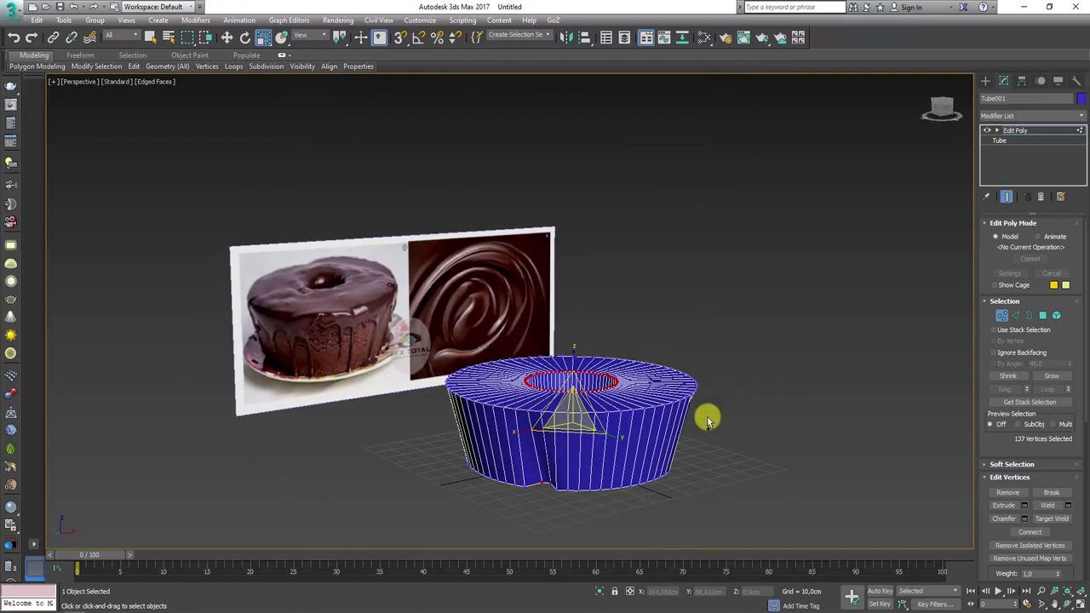
pyautogui.moveTo(591, 488)
pyautogui.keyDown('alt'); pyautogui.mouseDown(button='middle')
pyautogui.moveTo(591, 418)
pyautogui.moveTo(643, 417)
pyautogui.mouseUp(button='middle'); pyautogui.keyUp('alt')
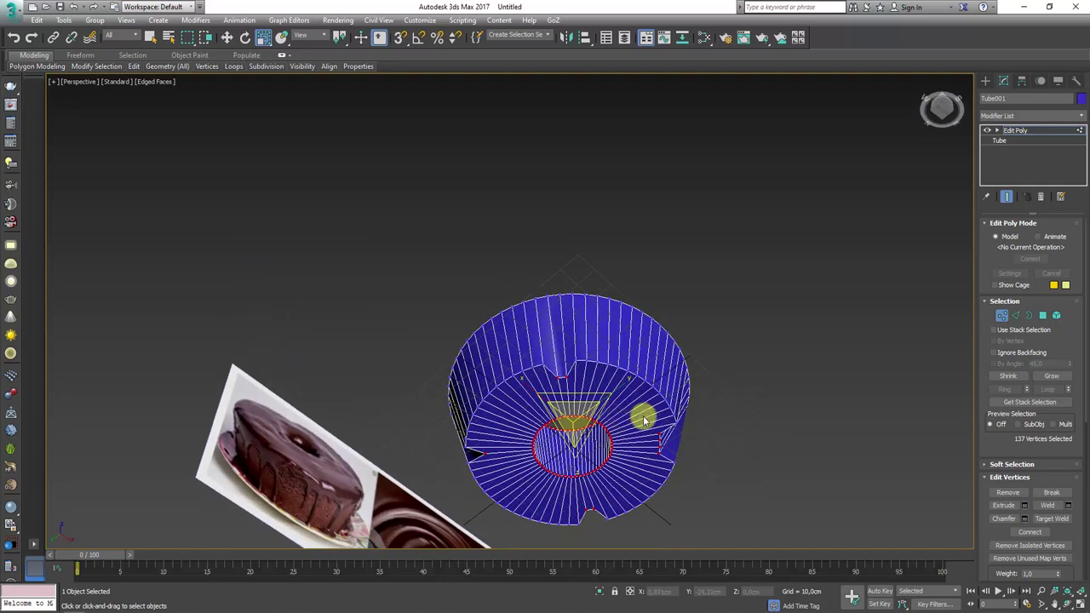
pyautogui.moveTo(717, 426); pyautogui.dragTo(743, 422)
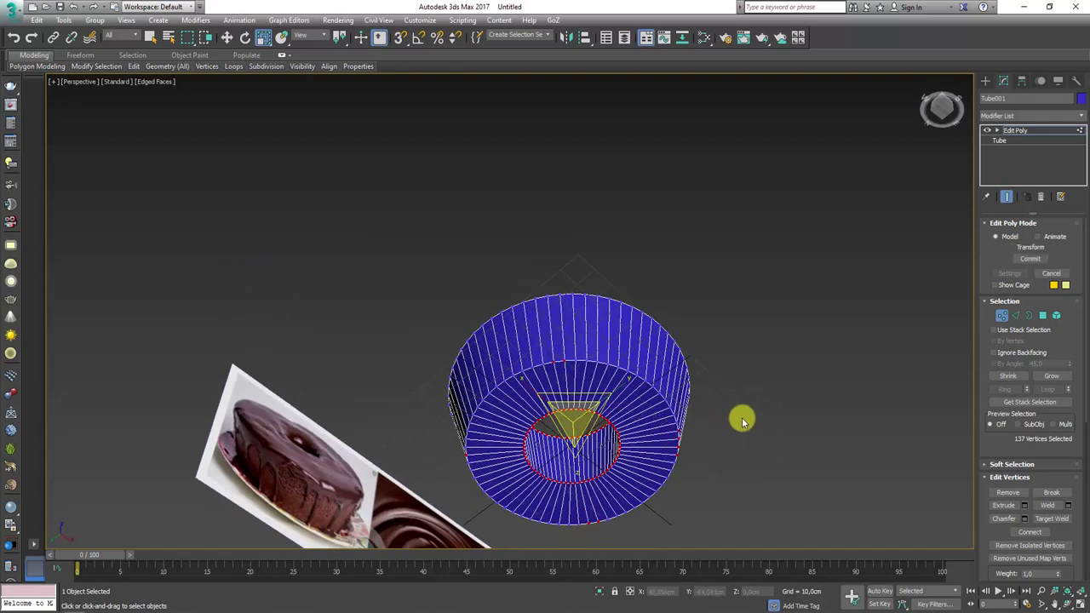
# Refine the vertex selection to just the ring around the inner hole.
pyautogui.keyDown('alt'); pyautogui.moveTo(688, 360); pyautogui.dragTo(669, 499); pyautogui.keyUp('alt')
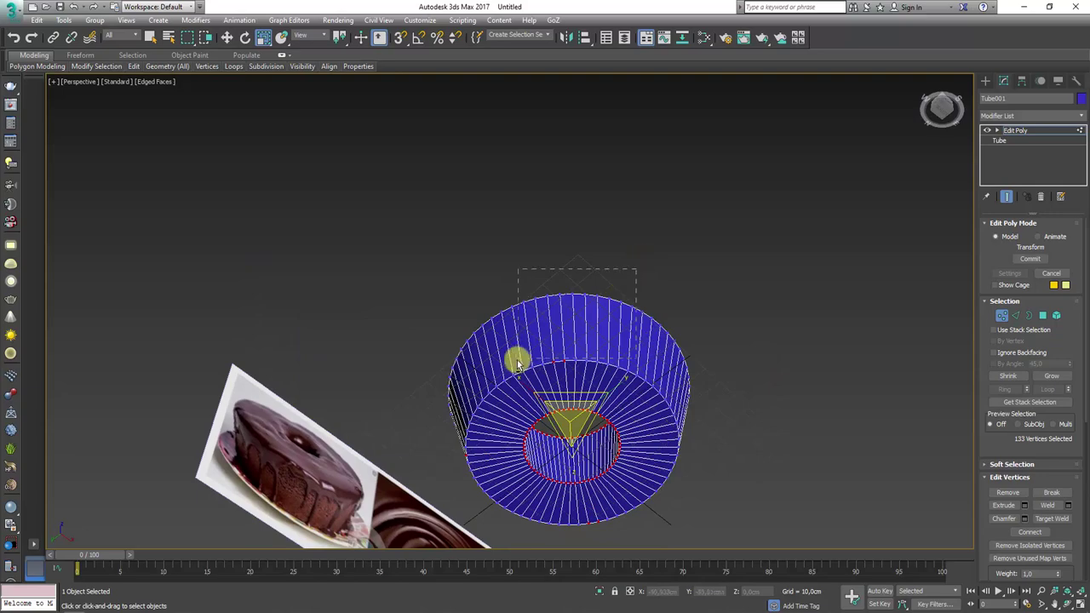
pyautogui.keyDown('alt'); pyautogui.moveTo(503, 368); pyautogui.dragTo(504, 368); pyautogui.keyUp('alt')
pyautogui.moveTo(504, 369)
pyautogui.keyDown('alt'); pyautogui.mouseDown(button='middle')
pyautogui.moveTo(645, 360)
pyautogui.moveTo(644, 503)
pyautogui.moveTo(631, 538)
pyautogui.moveTo(635, 530)
pyautogui.mouseUp(button='middle'); pyautogui.keyUp('alt')
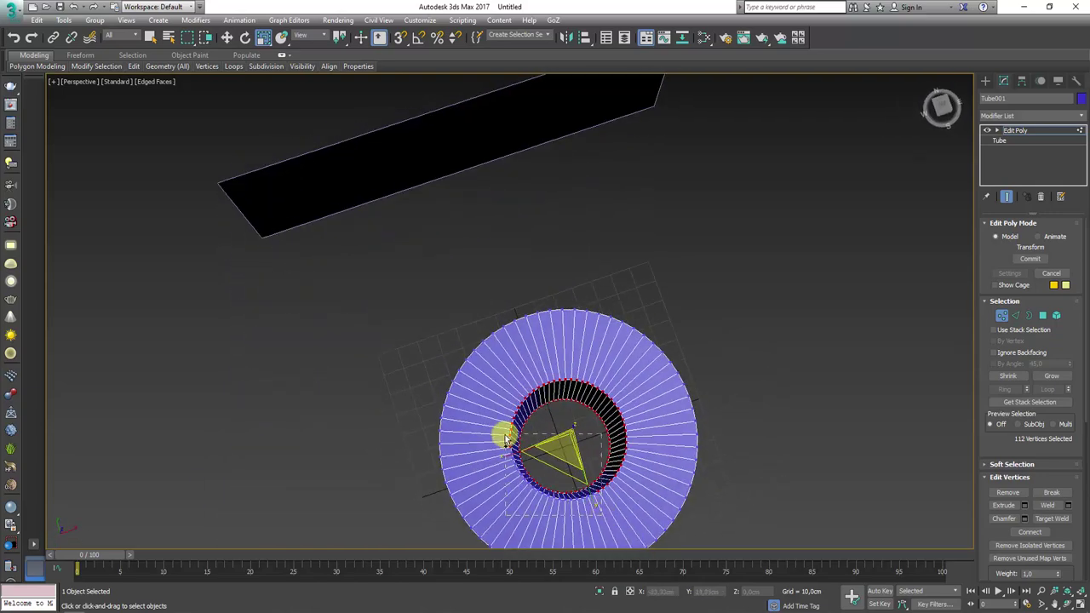
pyautogui.keyDown('ctrl'); pyautogui.moveTo(506, 438); pyautogui.dragTo(507, 439); pyautogui.keyUp('ctrl')
pyautogui.press('w')
# Scale the inner-hole vertex ring uniformly in X/Y to about 86%.
pyautogui.moveTo(639, 503)
pyautogui.keyDown('alt'); pyautogui.mouseDown(button='middle')
pyautogui.moveTo(618, 326)
pyautogui.moveTo(590, 430)
pyautogui.moveTo(812, 418)
pyautogui.moveTo(830, 350)
pyautogui.moveTo(729, 332)
pyautogui.moveTo(770, 304)
pyautogui.mouseUp(button='middle'); pyautogui.keyUp('alt')
pyautogui.moveTo(686, 417)
pyautogui.keyDown('alt'); pyautogui.mouseDown(button='middle')
pyautogui.moveTo(737, 307)
pyautogui.moveTo(616, 344)
pyautogui.mouseUp(button='middle'); pyautogui.keyUp('alt')
pyautogui.moveTo(723, 311)
pyautogui.keyDown('alt'); pyautogui.mouseDown(button='middle')
pyautogui.moveTo(905, 331)
pyautogui.moveTo(924, 462)
pyautogui.moveTo(809, 335)
pyautogui.moveTo(720, 384)
pyautogui.moveTo(666, 370)
pyautogui.mouseUp(button='middle'); pyautogui.keyUp('alt')
pyautogui.press('e')
pyautogui.press('r')
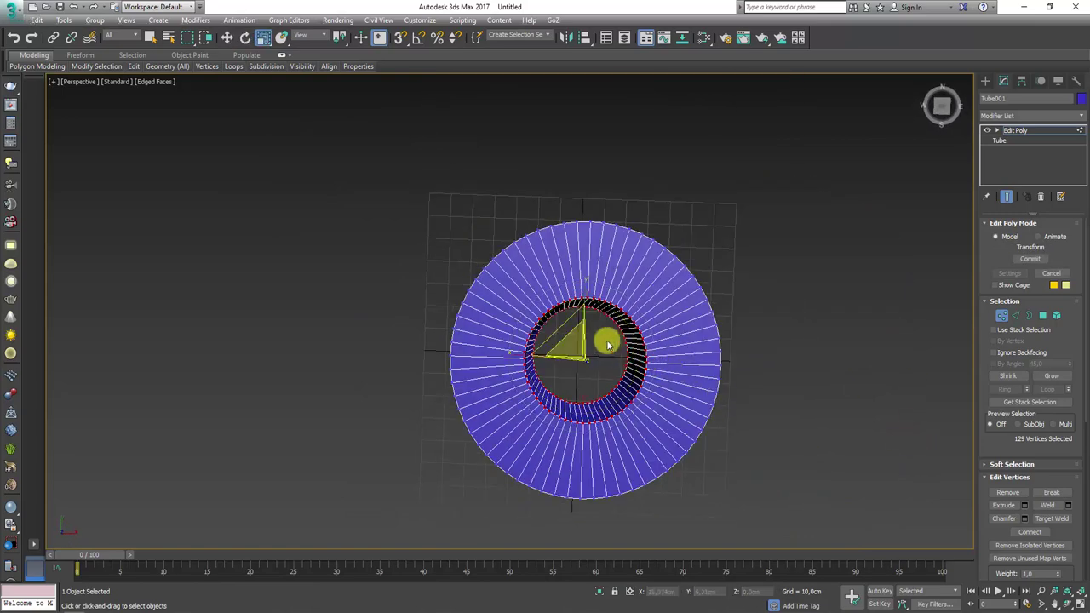
pyautogui.moveTo(560, 333); pyautogui.dragTo(565, 342)
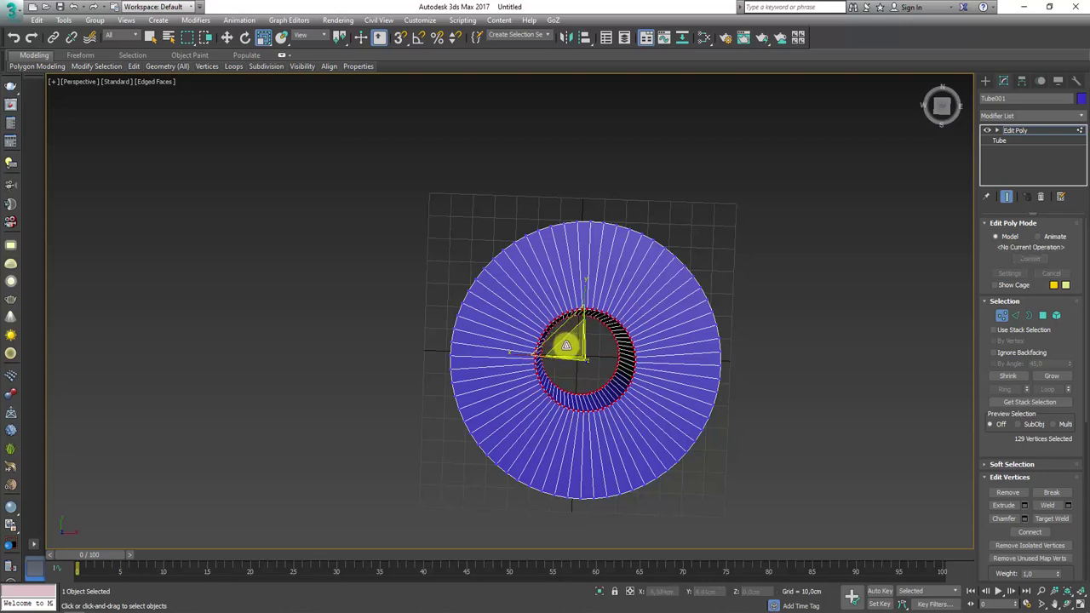
pyautogui.moveTo(567, 347)
pyautogui.keyDown('alt'); pyautogui.mouseDown(button='middle')
pyautogui.moveTo(584, 264)
pyautogui.moveTo(601, 301)
pyautogui.moveTo(583, 385)
pyautogui.mouseUp(button='middle'); pyautogui.keyUp('alt')
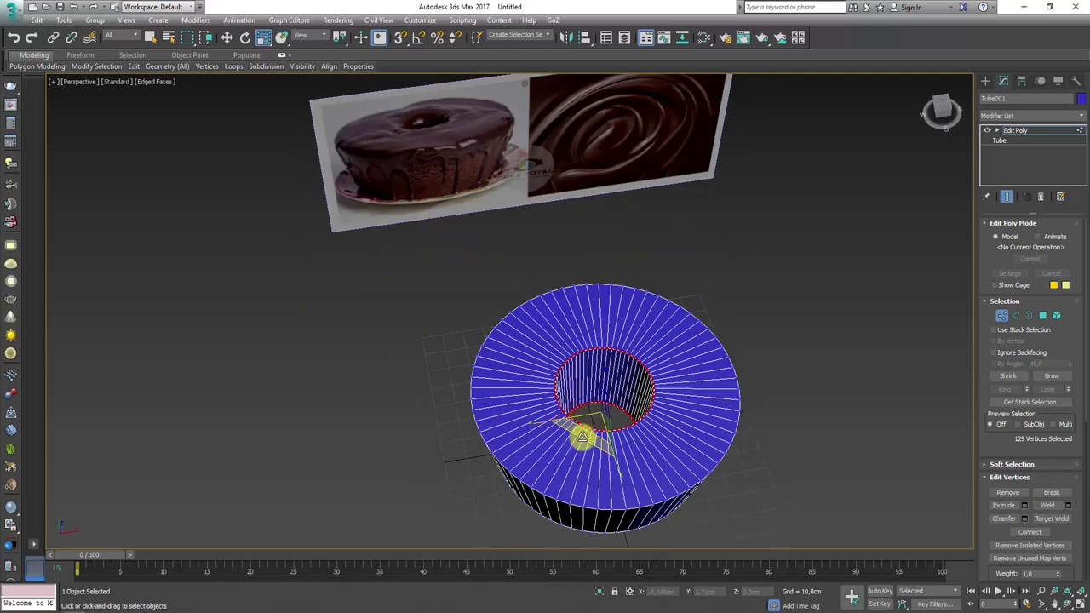
# In wireframe view, raise the tube's top ring of vertices slightly along Z.
pyautogui.moveTo(638, 440)
pyautogui.keyDown('alt'); pyautogui.mouseDown(button='middle')
pyautogui.moveTo(588, 469)
pyautogui.moveTo(599, 404)
pyautogui.moveTo(627, 469)
pyautogui.moveTo(629, 385)
pyautogui.mouseUp(button='middle'); pyautogui.keyUp('alt')
pyautogui.keyDown('alt'); pyautogui.moveTo(791, 389); pyautogui.dragTo(787, 410, button='middle'); pyautogui.keyUp('alt')
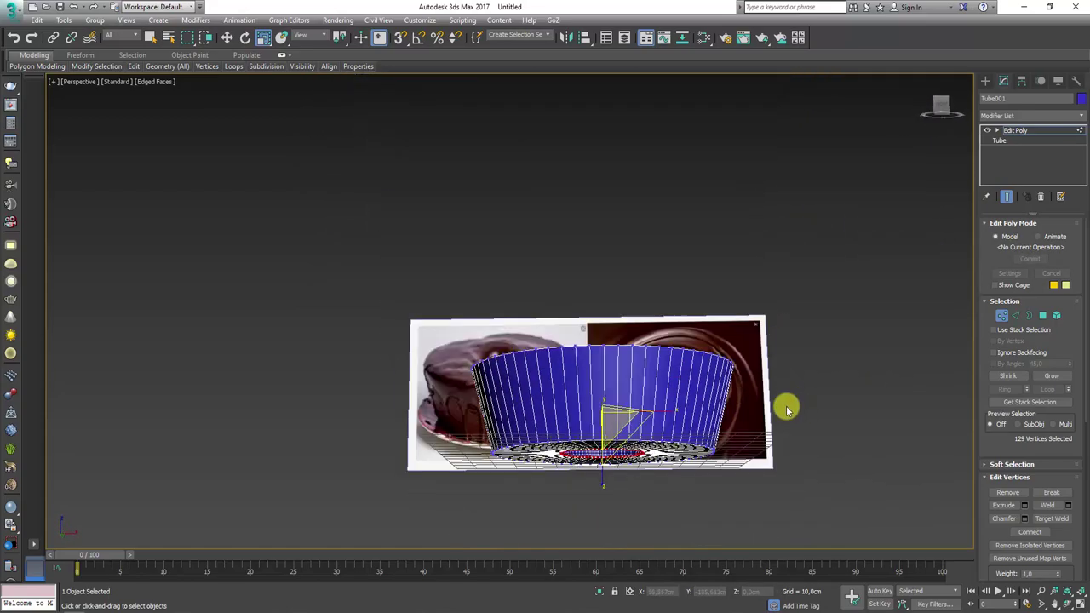
pyautogui.press('F3')
pyautogui.moveTo(786, 418)
pyautogui.mouseDown()
pyautogui.moveTo(448, 502)
pyautogui.moveTo(470, 495)
pyautogui.mouseUp()
pyautogui.keyDown('alt'); pyautogui.moveTo(715, 356); pyautogui.dragTo(718, 384, button='middle'); pyautogui.keyUp('alt')
pyautogui.press('w')
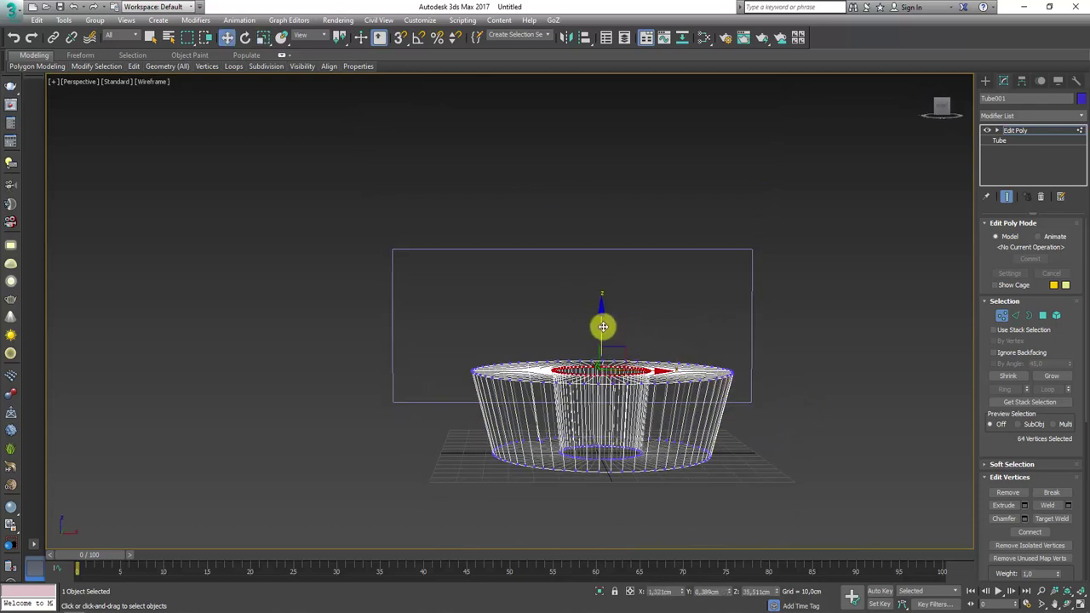
pyautogui.moveTo(602, 326); pyautogui.dragTo(623, 316)
pyautogui.press('F3')
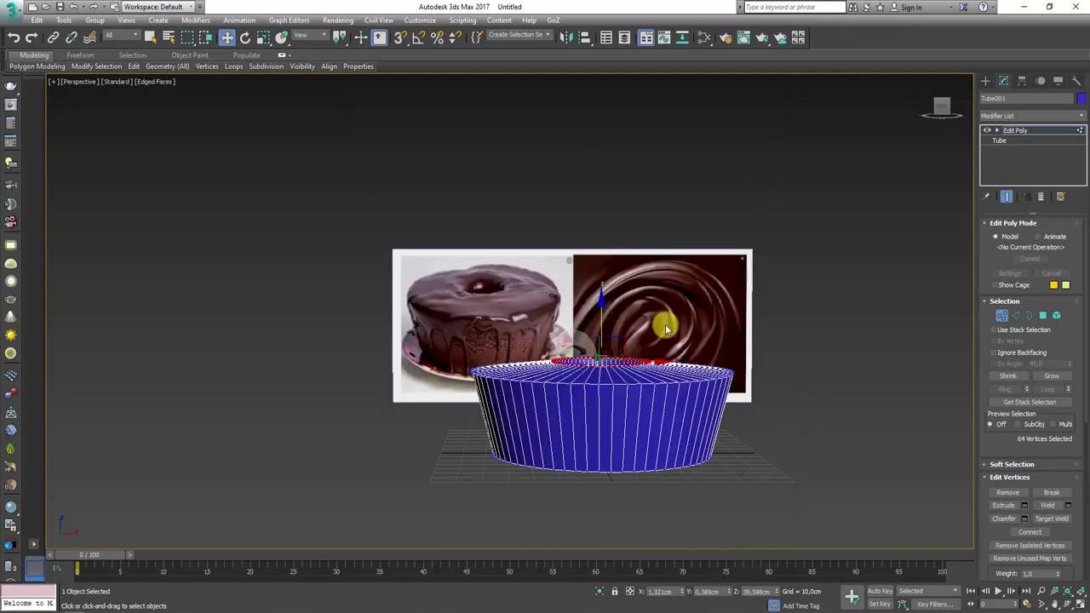
pyautogui.moveTo(665, 324)
pyautogui.keyDown('alt'); pyautogui.mouseDown(button='middle')
pyautogui.moveTo(734, 356)
pyautogui.moveTo(686, 322)
pyautogui.mouseUp(button='middle'); pyautogui.keyUp('alt')
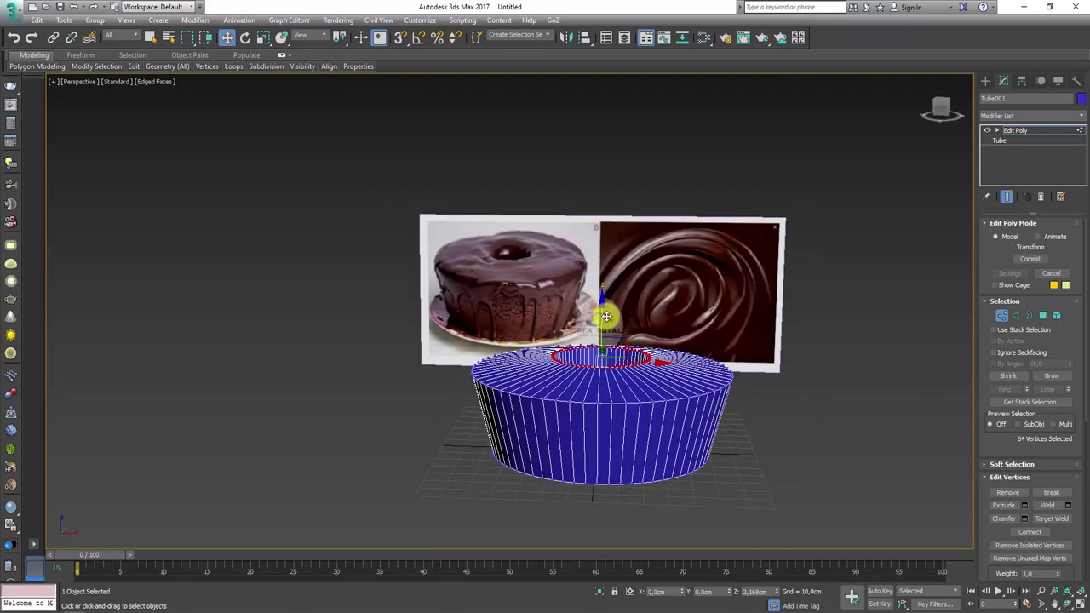
pyautogui.keyDown('alt'); pyautogui.moveTo(608, 316); pyautogui.dragTo(715, 340, button='middle'); pyautogui.keyUp('alt')
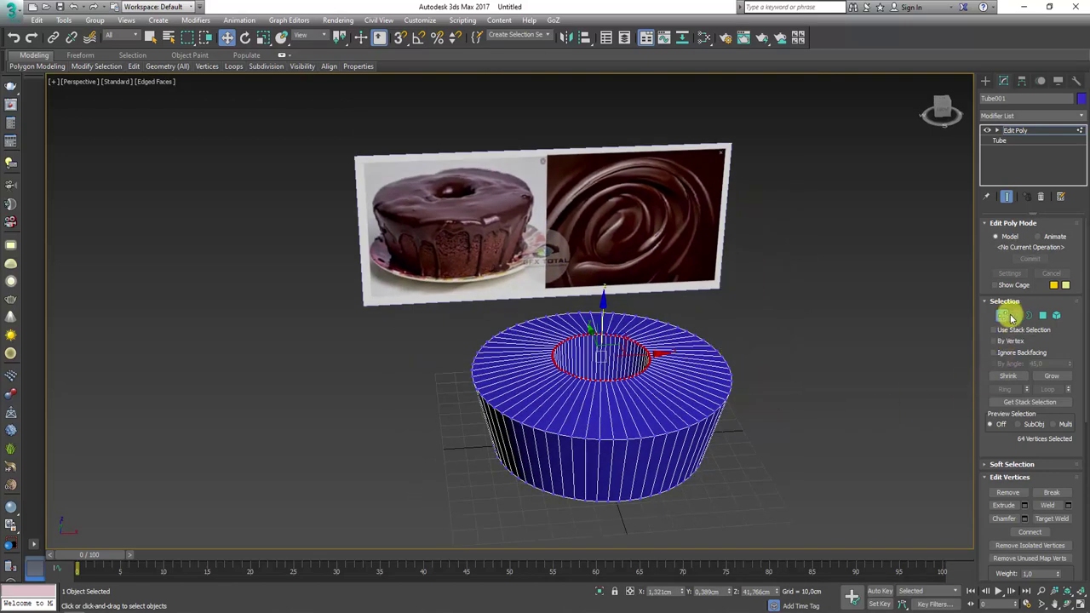
# Pick one rim edge and grow it with Ring and Loop to all 256 rim edges.
pyautogui.click(1013, 316)
pyautogui.scroll(5, 729, 375)
pyautogui.click(732, 361)
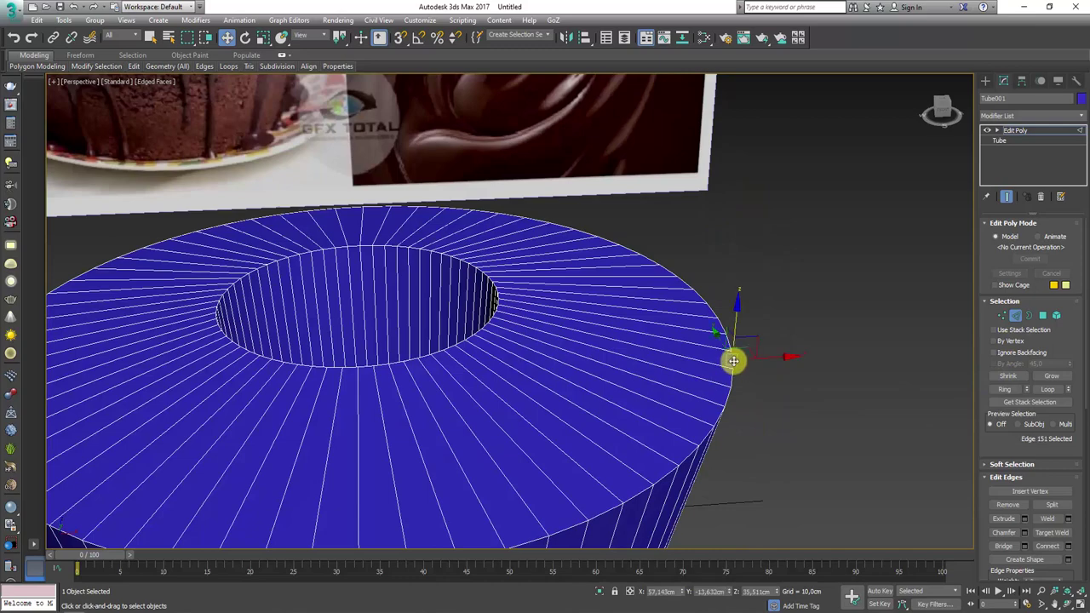
pyautogui.scroll(3, 494, 313)
pyautogui.scroll(2, 492, 305)
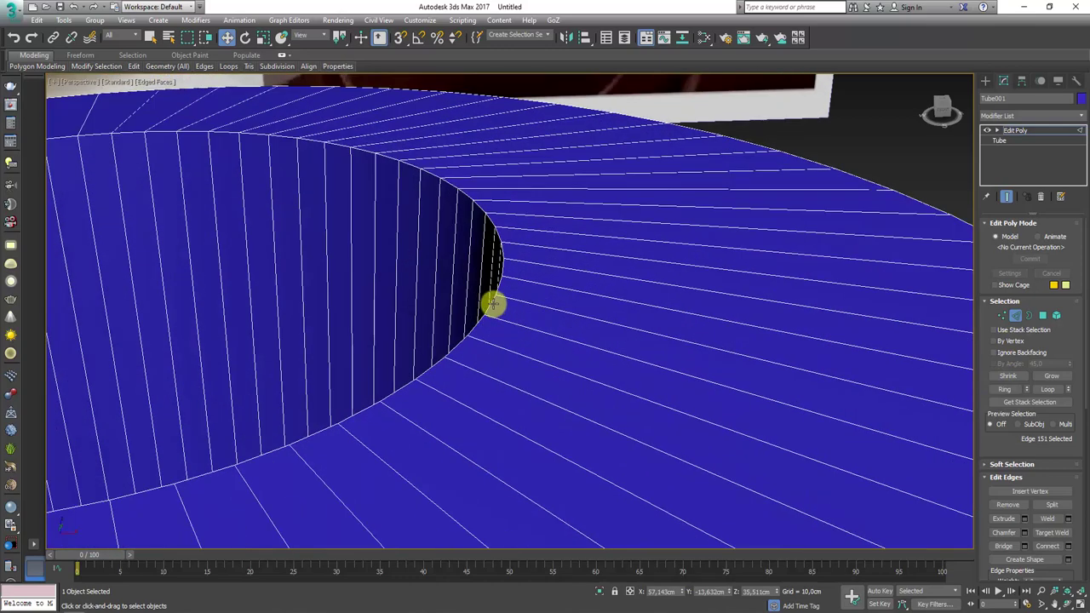
pyautogui.scroll(-5, 490, 305)
pyautogui.moveTo(579, 331)
pyautogui.keyDown('alt'); pyautogui.mouseDown(button='middle')
pyautogui.moveTo(652, 386)
pyautogui.moveTo(642, 401)
pyautogui.moveTo(698, 380)
pyautogui.moveTo(683, 261)
pyautogui.moveTo(621, 297)
pyautogui.moveTo(659, 365)
pyautogui.moveTo(707, 375)
pyautogui.mouseUp(button='middle'); pyautogui.keyUp('alt')
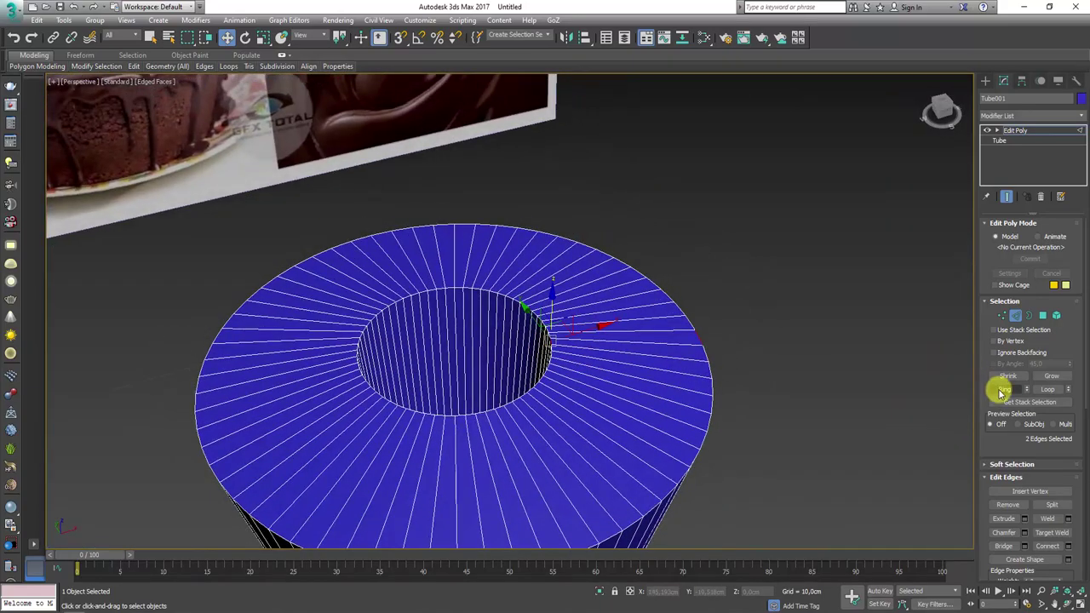
pyautogui.click(1000, 392)
pyautogui.moveTo(659, 343)
pyautogui.keyDown('alt'); pyautogui.mouseDown(button='middle')
pyautogui.moveTo(539, 338)
pyautogui.moveTo(519, 369)
pyautogui.moveTo(518, 341)
pyautogui.moveTo(555, 374)
pyautogui.mouseUp(button='middle'); pyautogui.keyUp('alt')
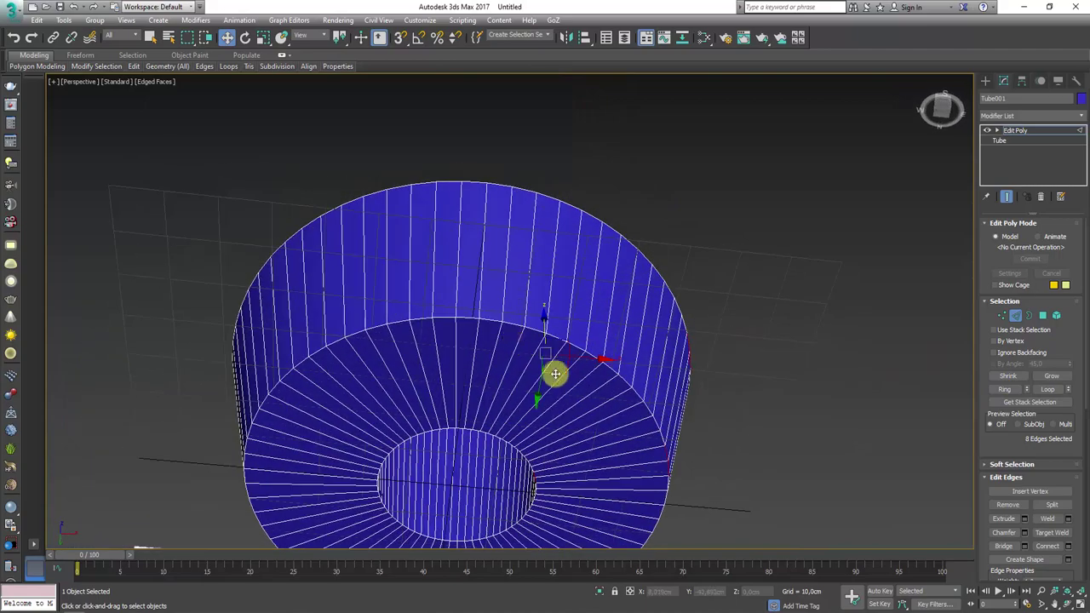
pyautogui.click(1049, 389)
pyautogui.moveTo(588, 275)
pyautogui.keyDown('alt'); pyautogui.mouseDown(button='middle')
pyautogui.moveTo(618, 383)
pyautogui.moveTo(556, 401)
pyautogui.moveTo(579, 332)
pyautogui.moveTo(672, 329)
pyautogui.moveTo(800, 380)
pyautogui.mouseUp(button='middle'); pyautogui.keyUp('alt')
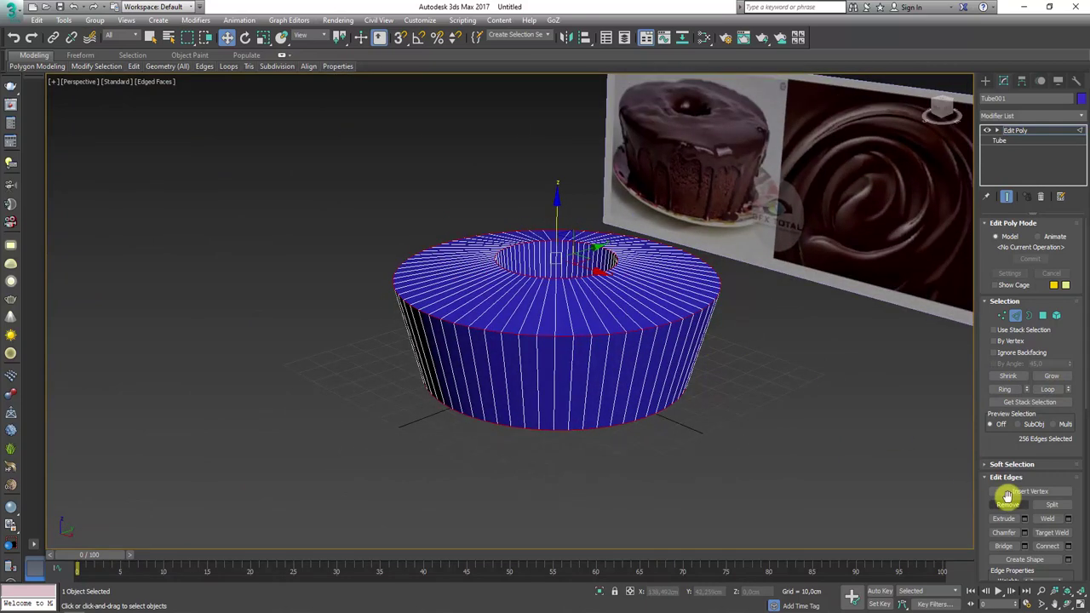
# Preview a 4.452 cm, five-segment chamfer on the rim edges, then cancel it.
pyautogui.moveTo(980, 444); pyautogui.dragTo(975, 246)
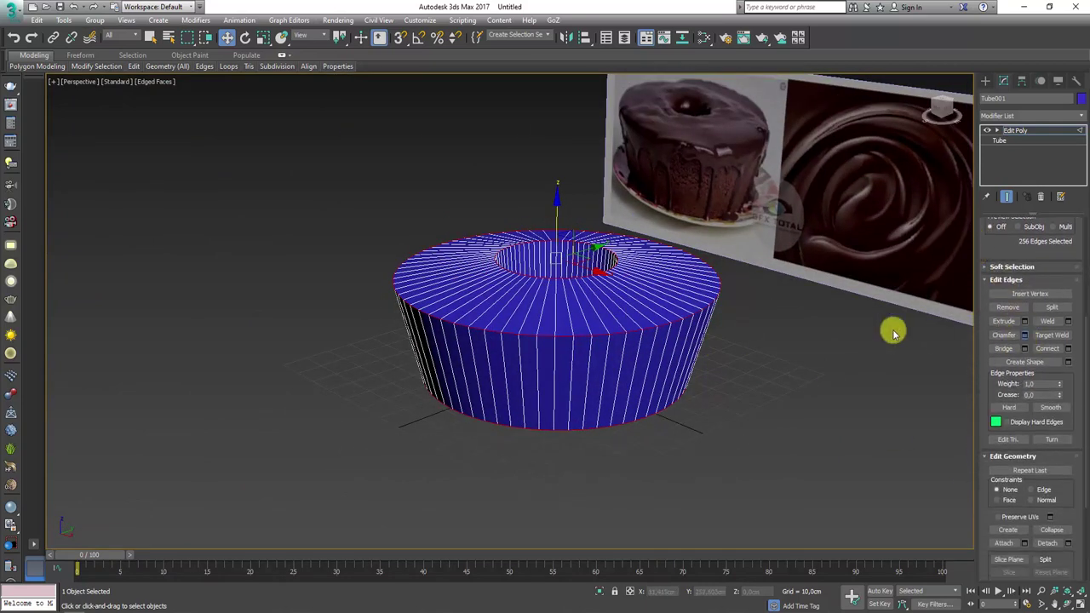
pyautogui.moveTo(517, 302)
pyautogui.mouseDown()
pyautogui.moveTo(781, 289)
pyautogui.moveTo(796, 334)
pyautogui.mouseUp()
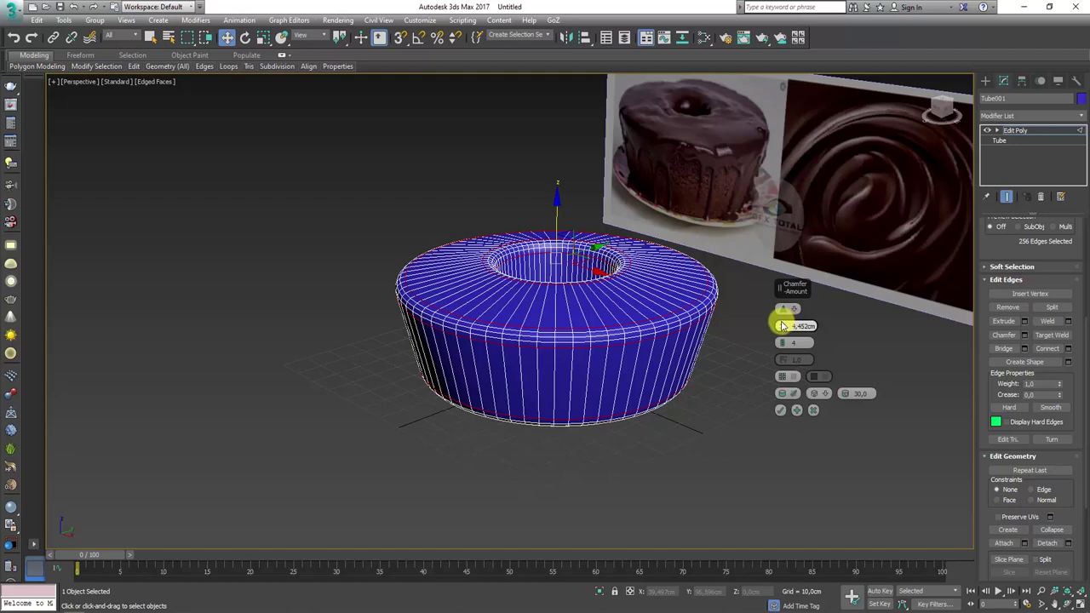
pyautogui.moveTo(782, 326); pyautogui.dragTo(787, 343)
pyautogui.moveTo(759, 343)
pyautogui.keyDown('alt'); pyautogui.mouseDown(button='middle')
pyautogui.moveTo(681, 382)
pyautogui.moveTo(693, 474)
pyautogui.moveTo(714, 418)
pyautogui.moveTo(840, 304)
pyautogui.moveTo(738, 280)
pyautogui.moveTo(634, 275)
pyautogui.moveTo(509, 194)
pyautogui.mouseUp(button='middle'); pyautogui.keyUp('alt')
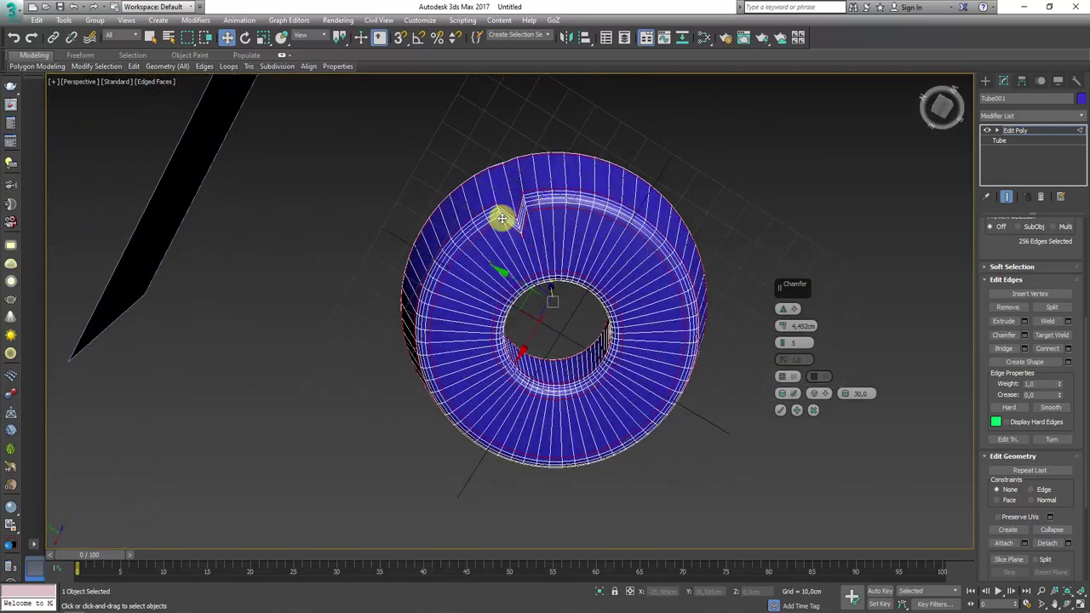
pyautogui.click(813, 411)
# Clear the edge selection and toggle the Edit Poly modifier off and on to compare.
pyautogui.click(904, 223)
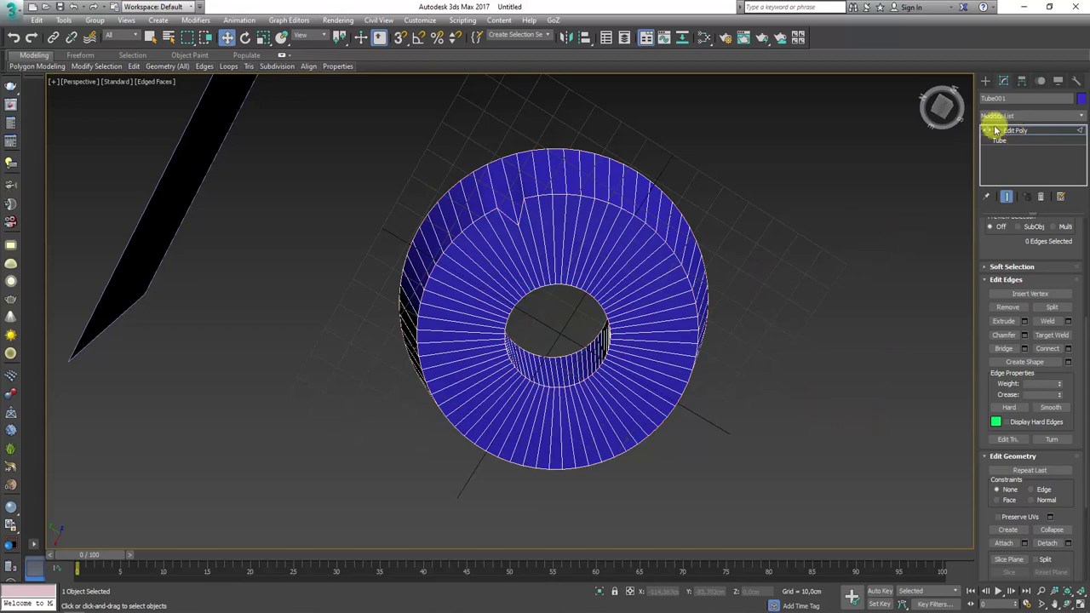
pyautogui.click(988, 130)
pyautogui.click(988, 131)
pyautogui.click(988, 130)
pyautogui.click(988, 130)
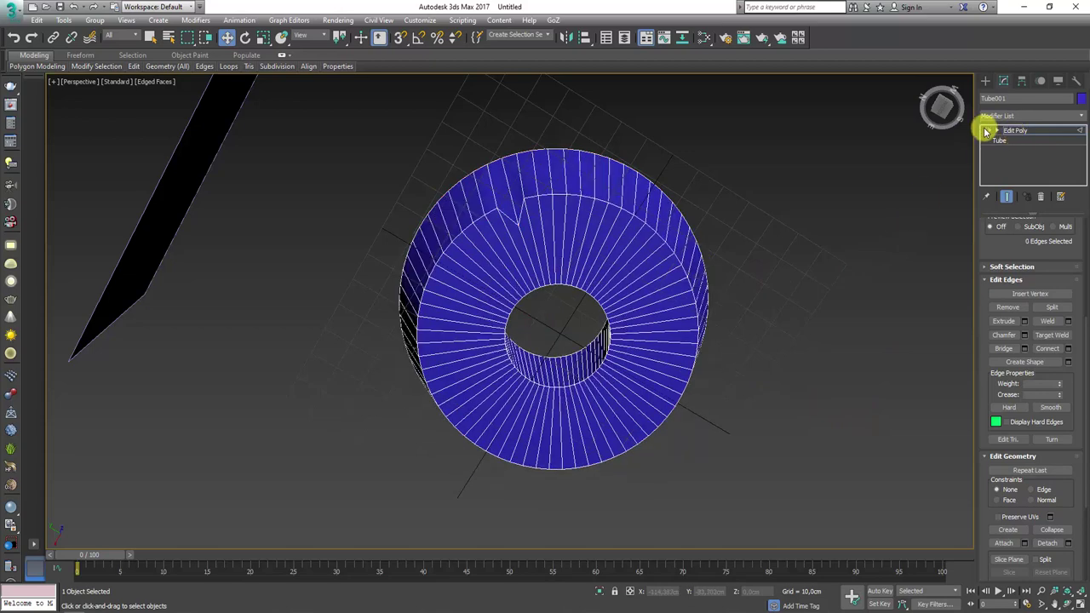
pyautogui.click(987, 131)
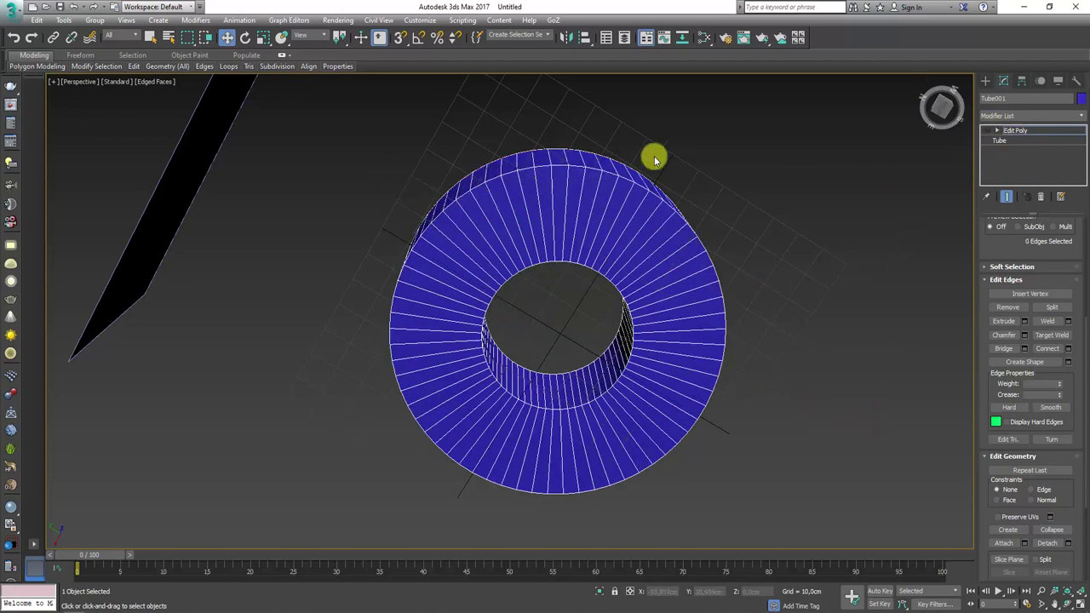
pyautogui.click(988, 131)
# Select dented rim vertex 229 and move it up level with the rim.
pyautogui.click(997, 130)
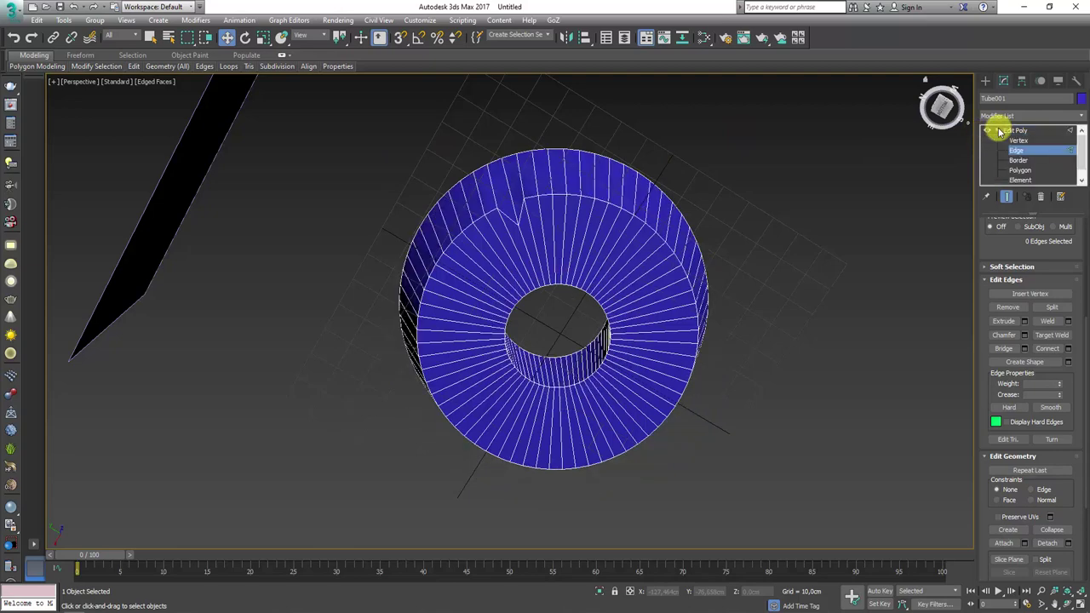
pyautogui.click(1018, 139)
pyautogui.click(514, 233)
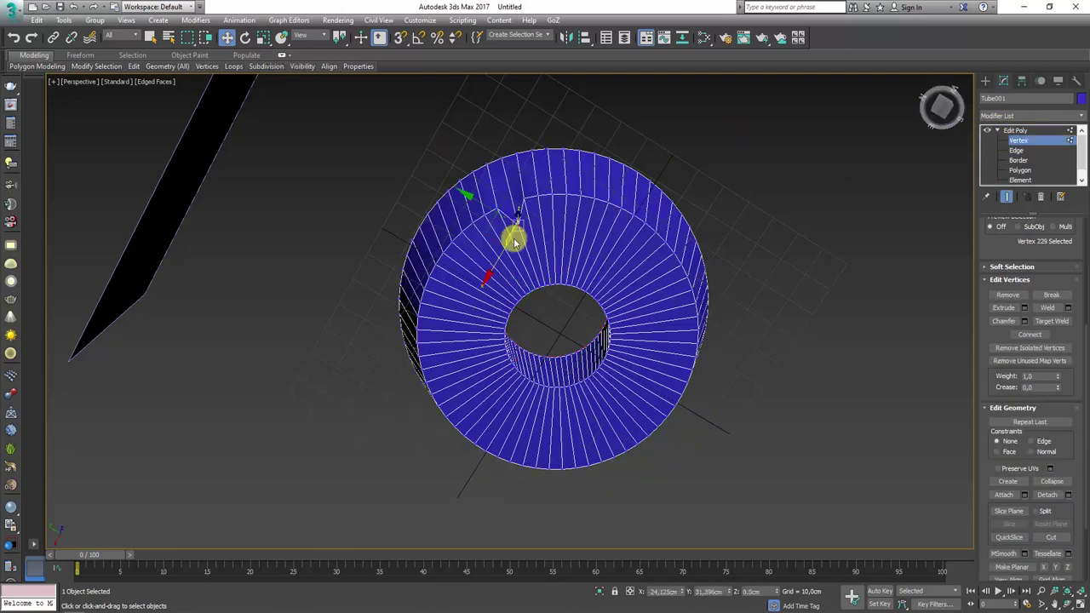
pyautogui.scroll(2, 528, 310)
pyautogui.scroll(1, 527, 311)
pyautogui.scroll(1, 515, 303)
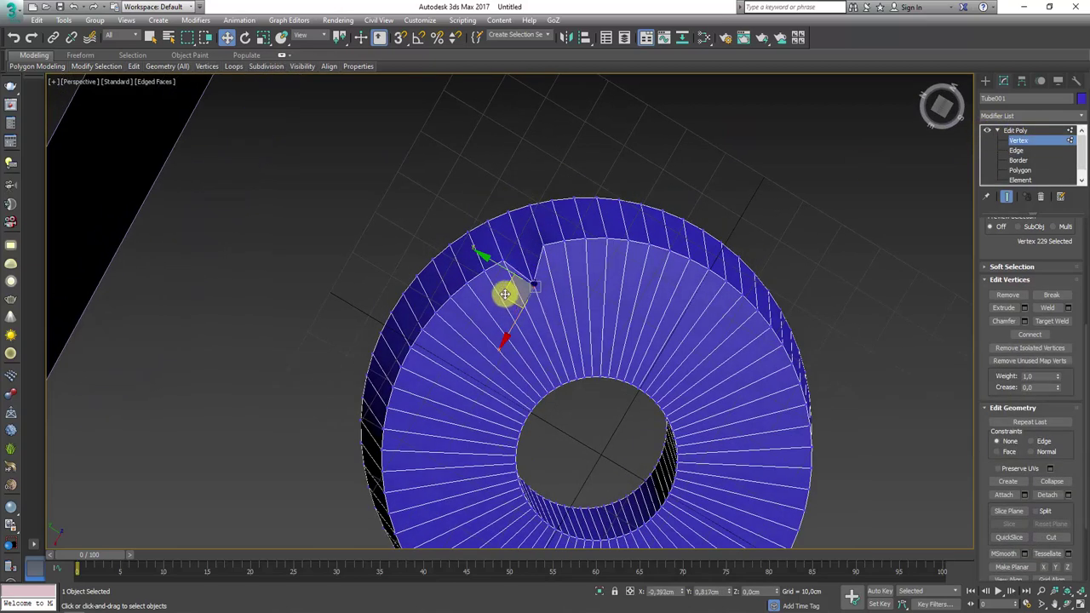
pyautogui.moveTo(505, 294); pyautogui.dragTo(501, 278)
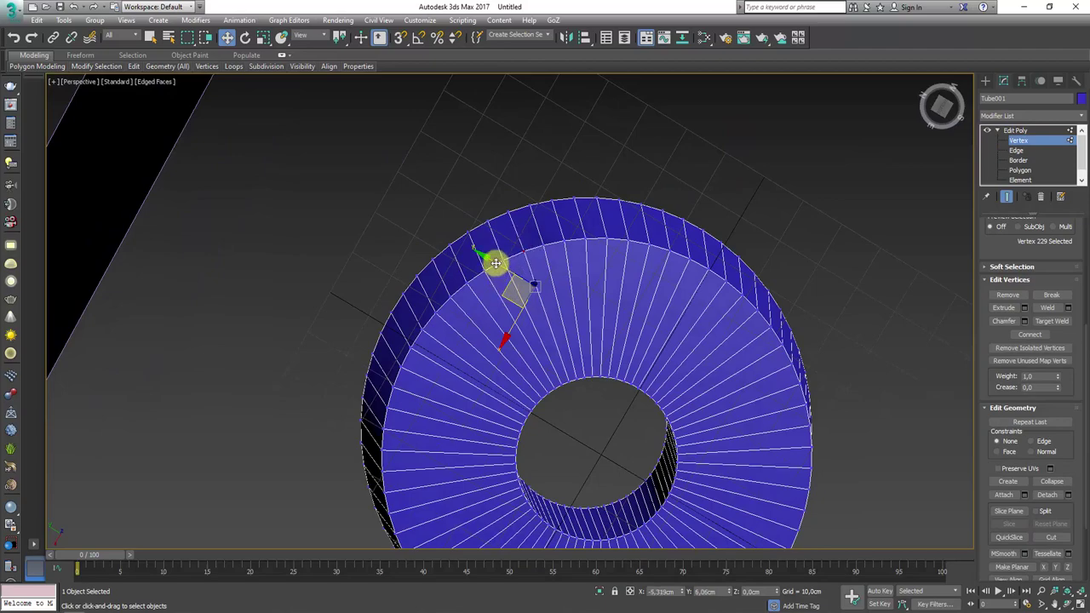
pyautogui.keyDown('alt'); pyautogui.moveTo(496, 264); pyautogui.dragTo(642, 324, button='middle'); pyautogui.keyUp('alt')
pyautogui.click(1015, 150)
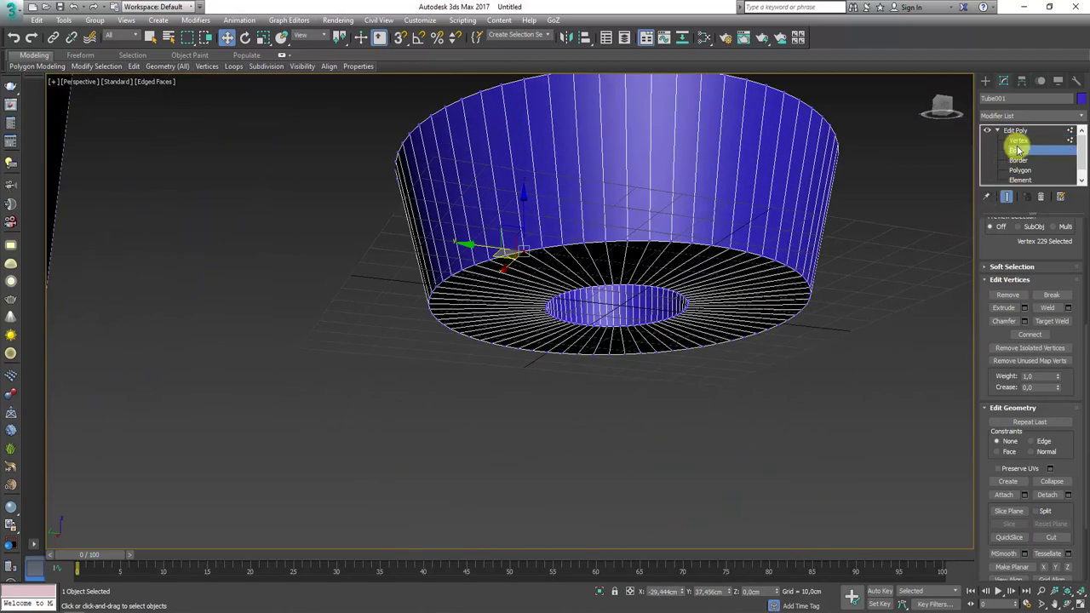
pyautogui.keyDown('alt'); pyautogui.moveTo(685, 235); pyautogui.dragTo(693, 280, button='middle'); pyautogui.keyUp('alt')
# Loop-select all rim edges and apply a five-segment chamfer to them.
pyautogui.click(725, 298)
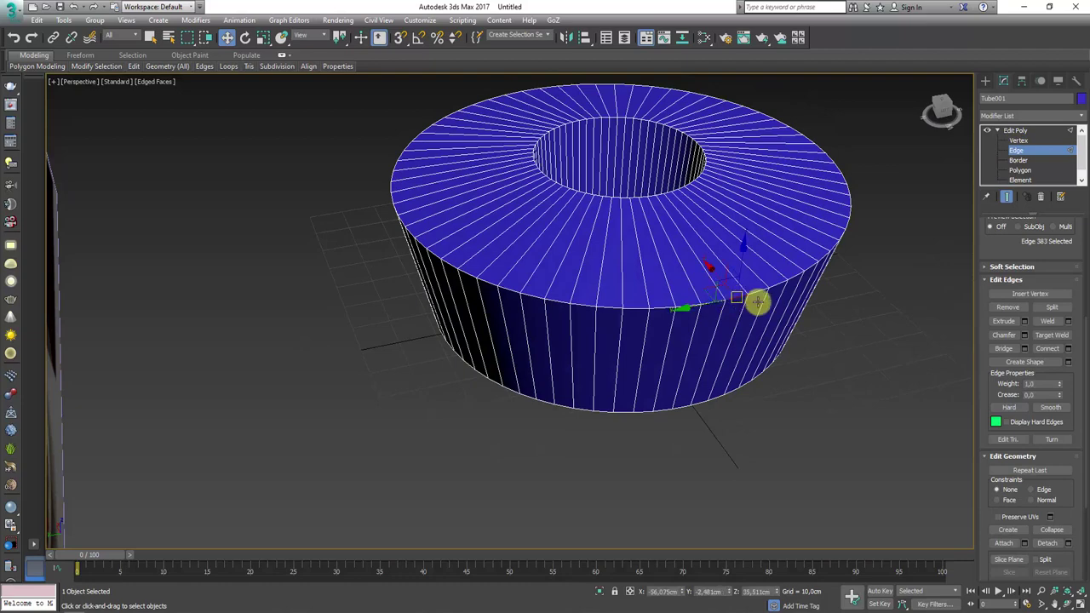
pyautogui.scroll(3, 1030, 335)
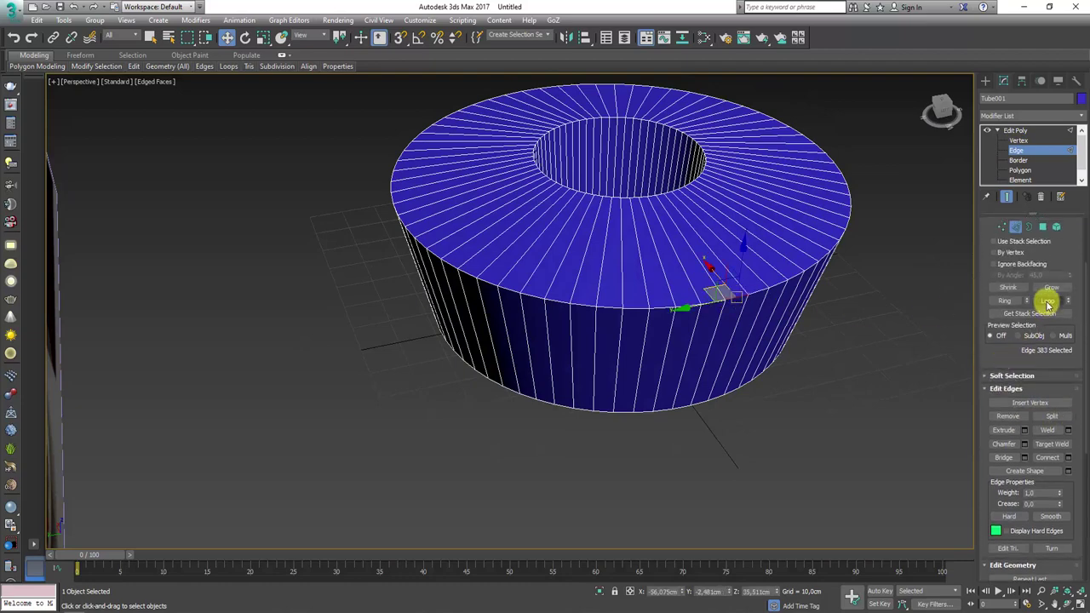
pyautogui.click(1005, 301)
pyautogui.click(1047, 300)
pyautogui.keyDown('alt'); pyautogui.moveTo(784, 384); pyautogui.dragTo(817, 400, button='middle'); pyautogui.keyUp('alt')
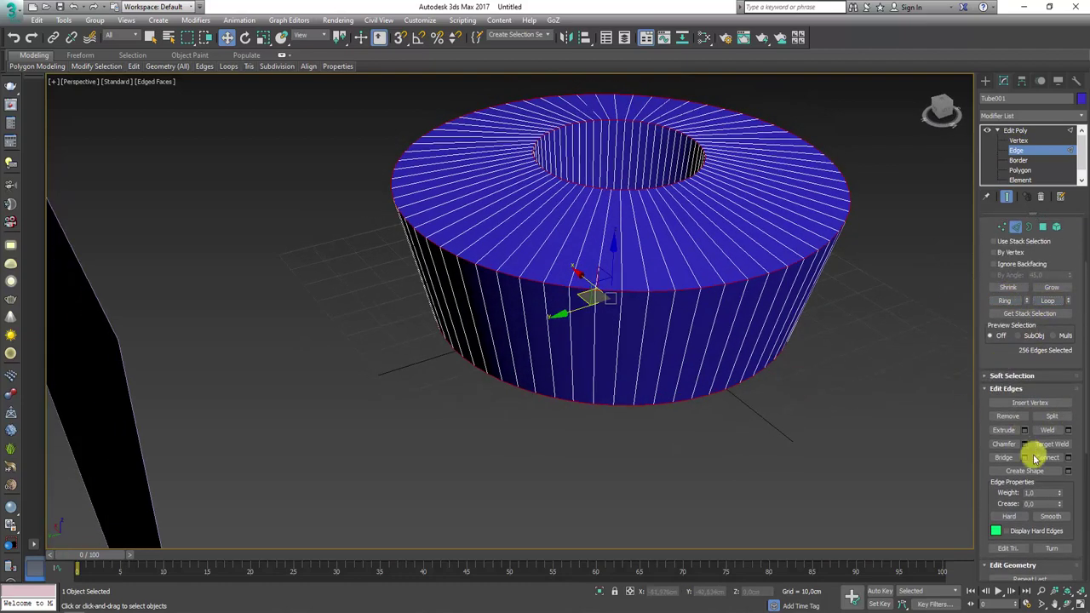
pyautogui.click(1024, 443)
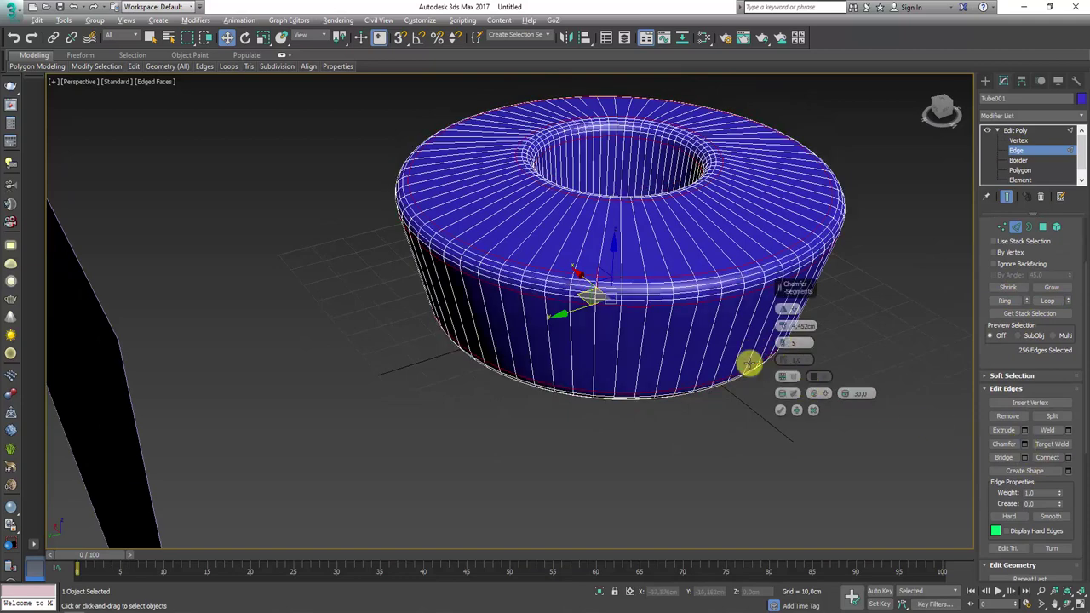
pyautogui.keyDown('alt'); pyautogui.moveTo(748, 363); pyautogui.dragTo(766, 406, button='middle'); pyautogui.keyUp('alt')
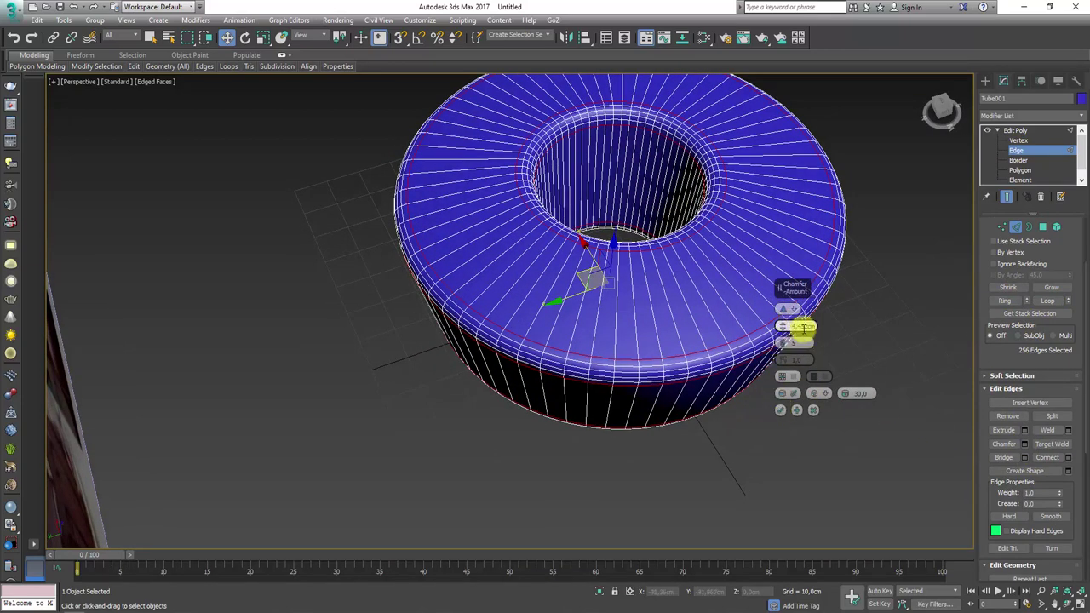
pyautogui.click(782, 411)
pyautogui.moveTo(822, 395)
pyautogui.keyDown('alt'); pyautogui.mouseDown(button='middle')
pyautogui.moveTo(730, 364)
pyautogui.moveTo(667, 302)
pyautogui.mouseUp(button='middle'); pyautogui.keyUp('alt')
# Return to object level and frame the tube together with the cake reference image.
pyautogui.scroll(-5, 667, 302)
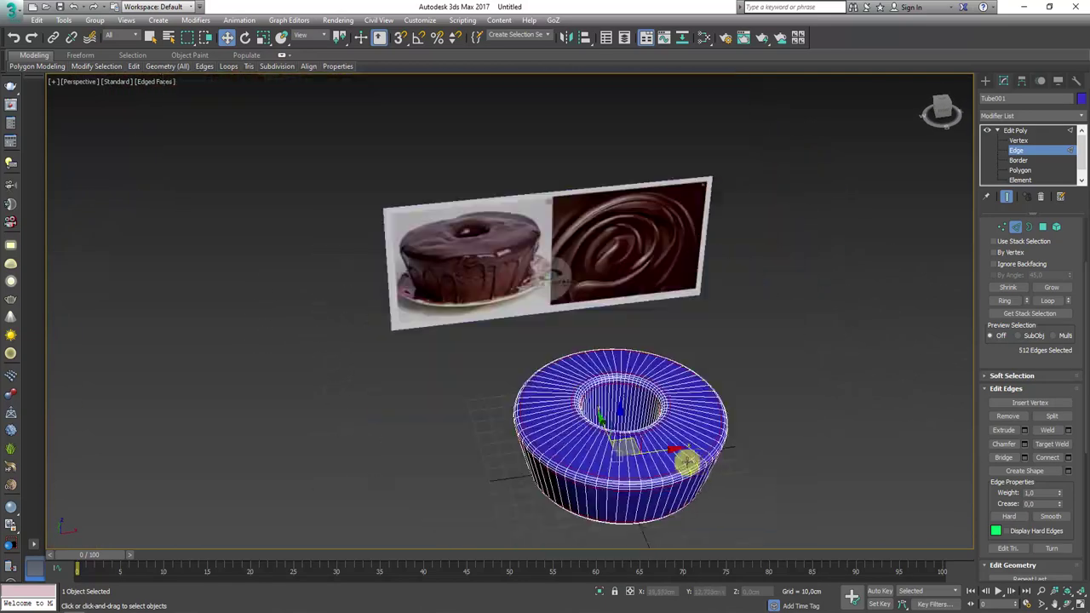
pyautogui.keyDown('alt'); pyautogui.moveTo(686, 457); pyautogui.dragTo(690, 434, button='middle'); pyautogui.keyUp('alt')
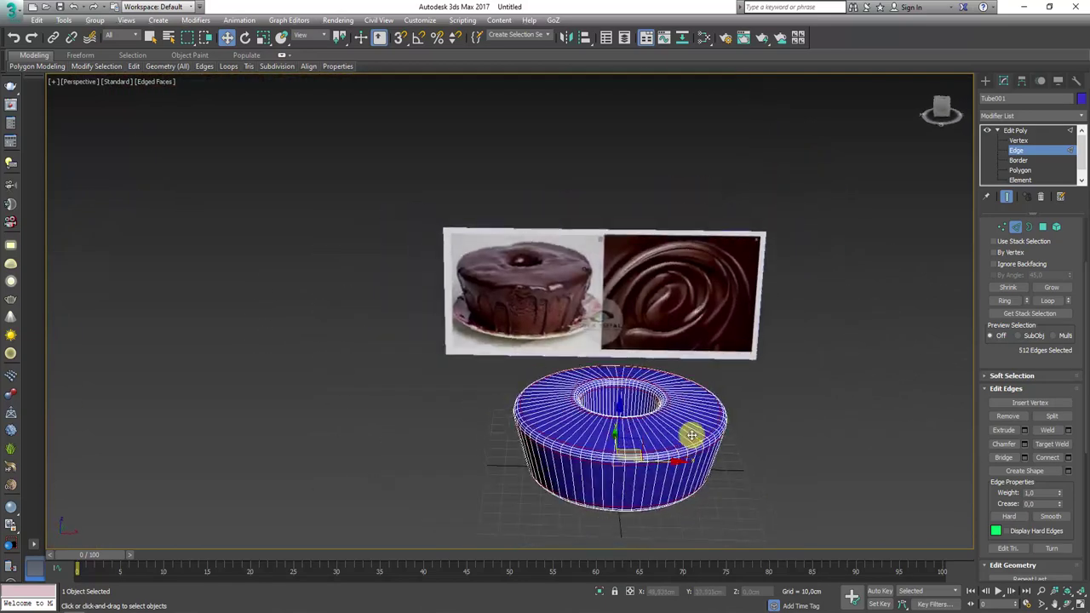
pyautogui.click(1013, 131)
pyautogui.click(997, 130)
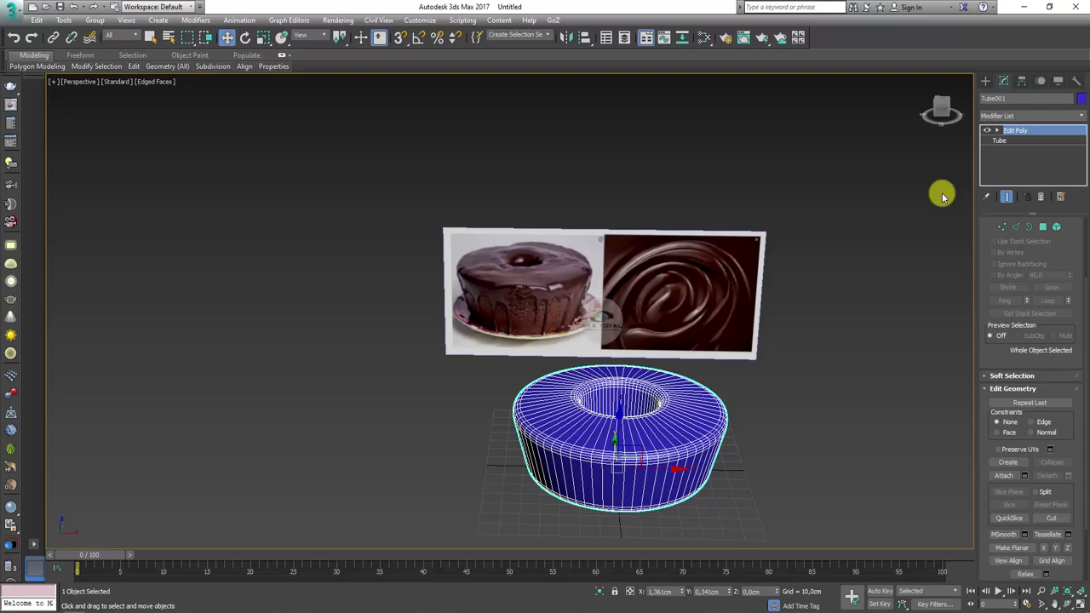
pyautogui.keyDown('alt'); pyautogui.moveTo(633, 369); pyautogui.dragTo(571, 410, button='middle'); pyautogui.keyUp('alt')
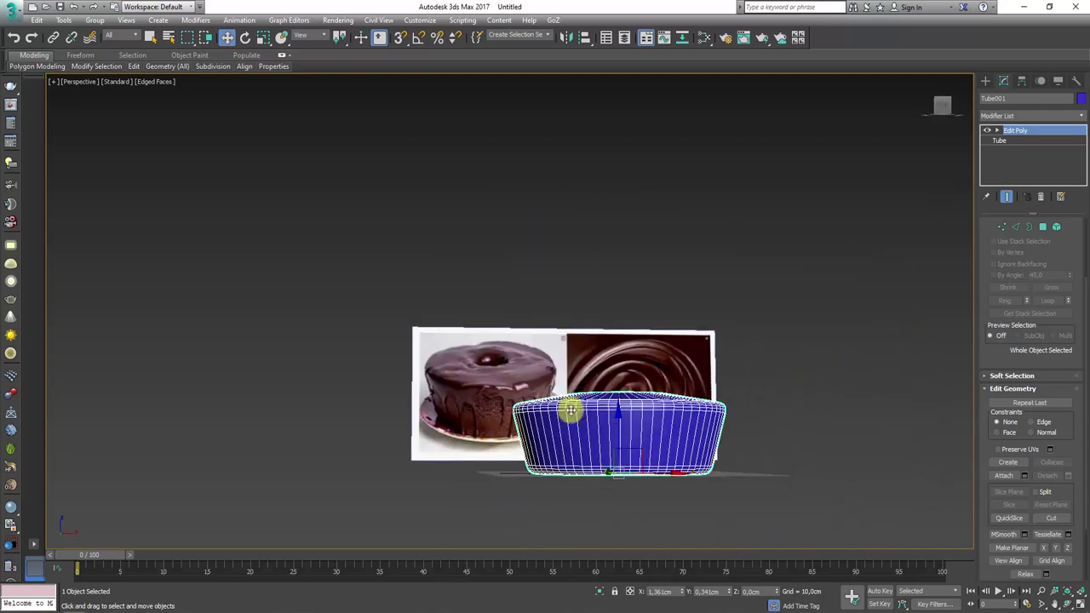
pyautogui.keyDown('alt'); pyautogui.moveTo(508, 366); pyautogui.dragTo(384, 299, button='middle'); pyautogui.keyUp('alt')
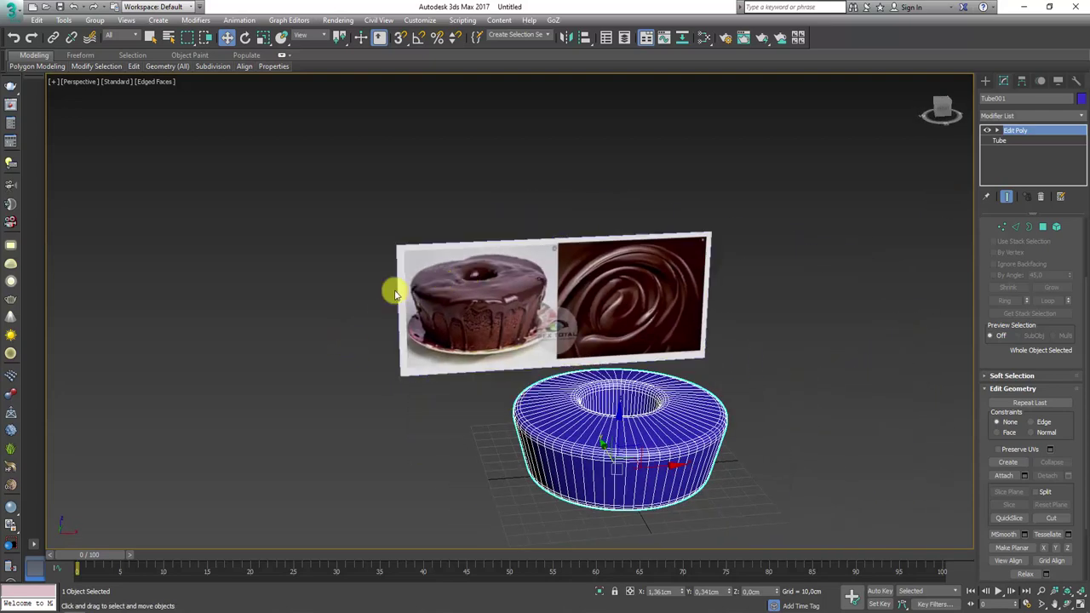
pyautogui.keyDown('alt'); pyautogui.moveTo(654, 352); pyautogui.dragTo(621, 341, button='middle'); pyautogui.keyUp('alt')
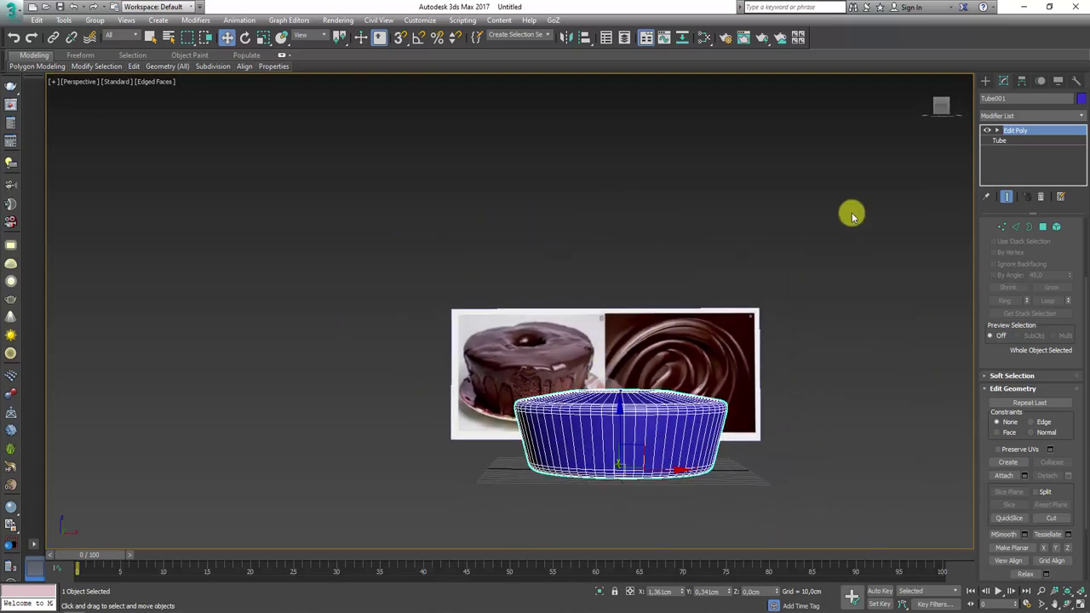
# Briefly select the top vertex ring, then Shift-drag a copy of the tube rightward.
pyautogui.click(1001, 226)
pyautogui.moveTo(394, 331); pyautogui.dragTo(834, 430)
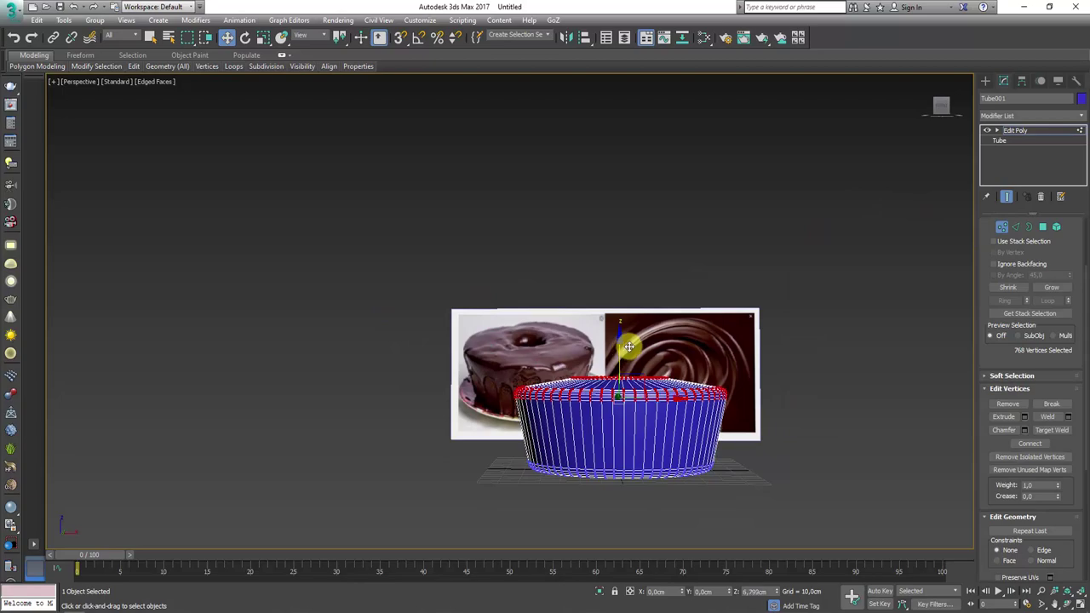
pyautogui.moveTo(698, 348)
pyautogui.keyDown('alt'); pyautogui.mouseDown(button='middle')
pyautogui.moveTo(718, 390)
pyautogui.moveTo(701, 433)
pyautogui.moveTo(712, 374)
pyautogui.moveTo(702, 436)
pyautogui.moveTo(657, 384)
pyautogui.moveTo(614, 373)
pyautogui.moveTo(689, 353)
pyautogui.moveTo(664, 315)
pyautogui.mouseUp(button='middle'); pyautogui.keyUp('alt')
pyautogui.click(1013, 130)
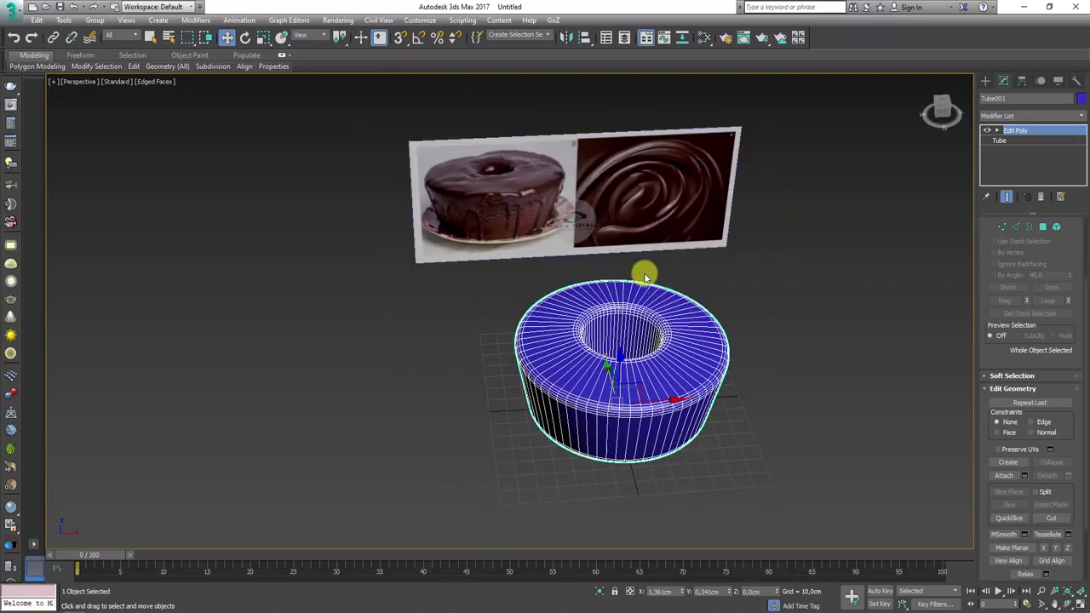
pyautogui.keyDown('alt'); pyautogui.moveTo(669, 408); pyautogui.dragTo(486, 426, button='middle'); pyautogui.keyUp('alt')
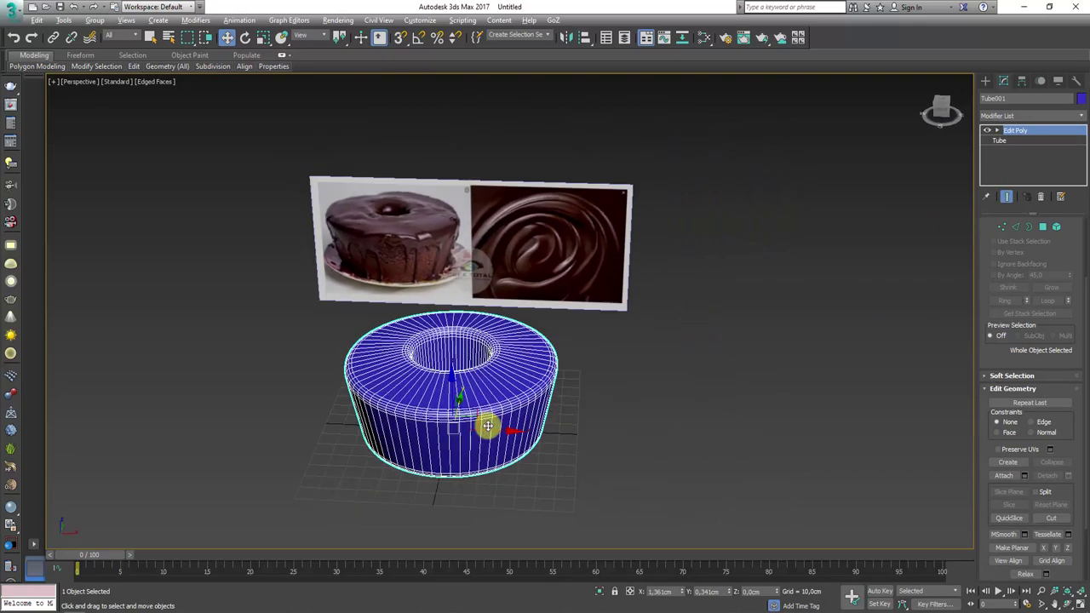
pyautogui.keyDown('shift'); pyautogui.moveTo(496, 432); pyautogui.dragTo(752, 433); pyautogui.keyUp('shift')
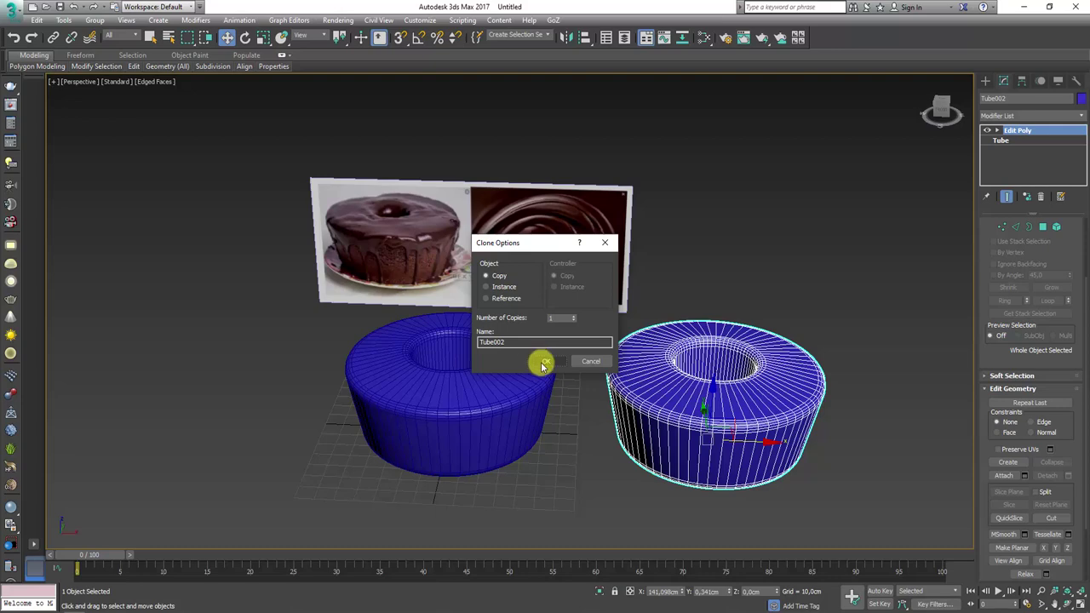
# Confirm the Tube002 copy and give it an orange object colour.
pyautogui.click(545, 363)
pyautogui.click(1082, 99)
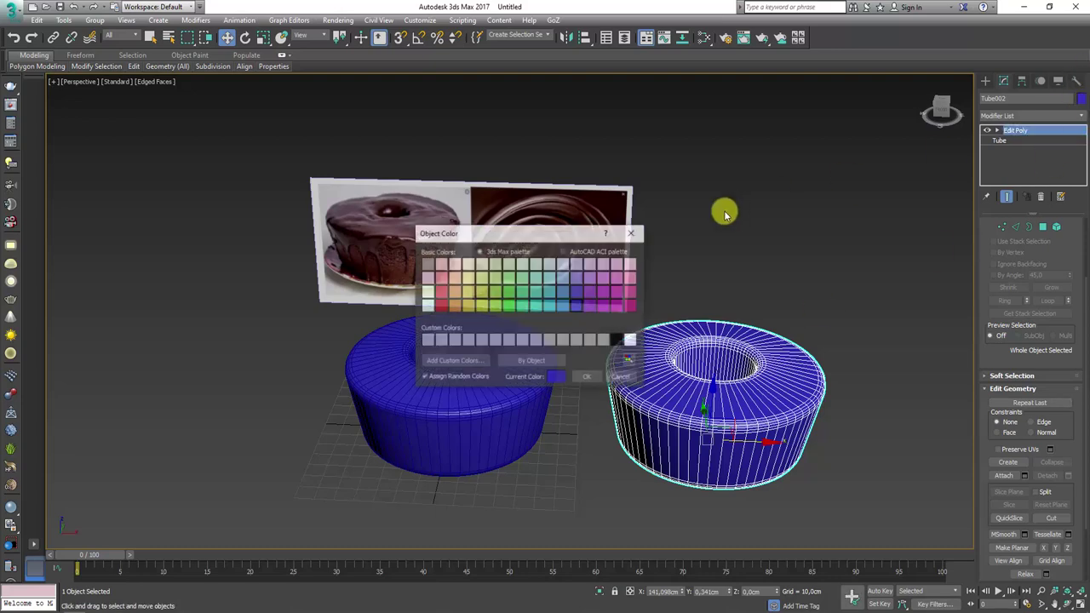
pyautogui.click(588, 377)
pyautogui.moveTo(795, 438); pyautogui.dragTo(736, 416, button='middle')
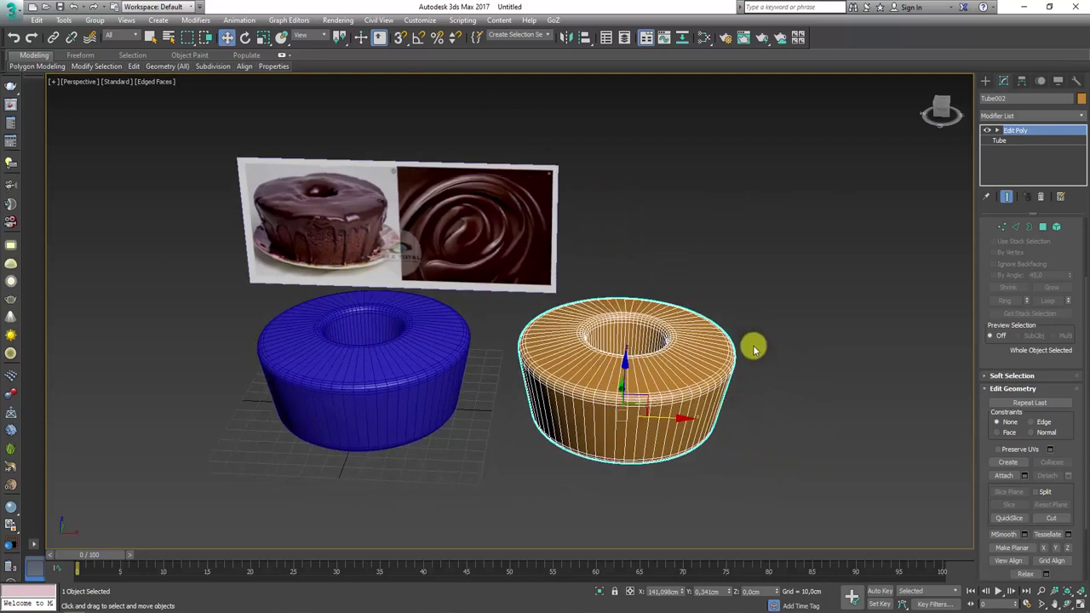
pyautogui.moveTo(754, 348)
pyautogui.keyDown('alt'); pyautogui.mouseDown(button='middle')
pyautogui.moveTo(752, 384)
pyautogui.moveTo(774, 394)
pyautogui.moveTo(770, 378)
pyautogui.moveTo(786, 431)
pyautogui.moveTo(754, 430)
pyautogui.mouseUp(button='middle'); pyautogui.keyUp('alt')
pyautogui.click(1016, 232)
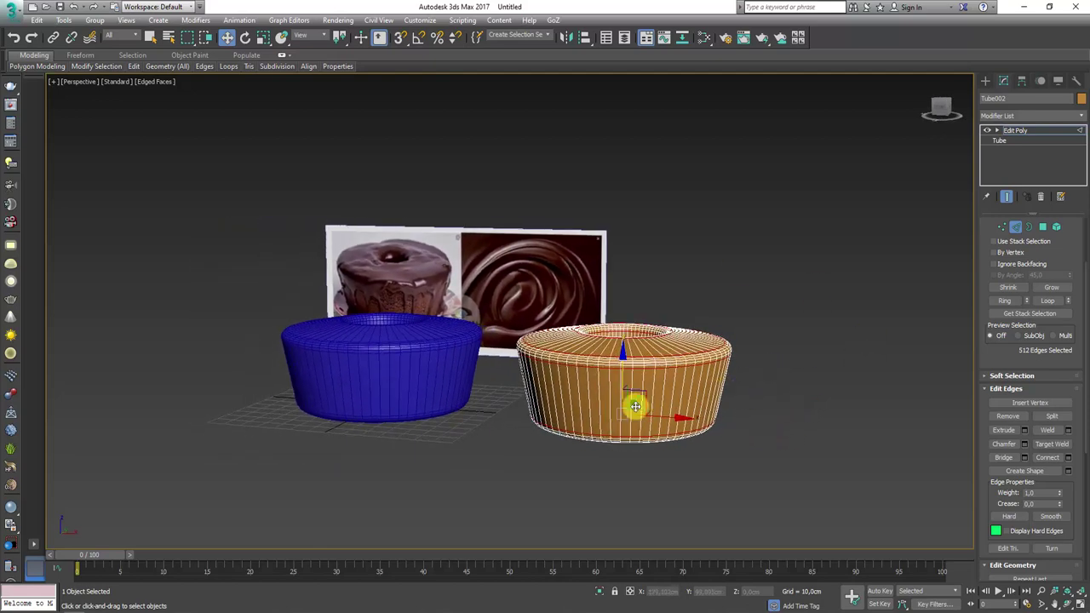
# Connect the orange tube's vertical side edges with 2 segments, adding two horizontal loops.
pyautogui.keyDown('alt'); pyautogui.moveTo(723, 391); pyautogui.dragTo(795, 384, button='middle'); pyautogui.keyUp('alt')
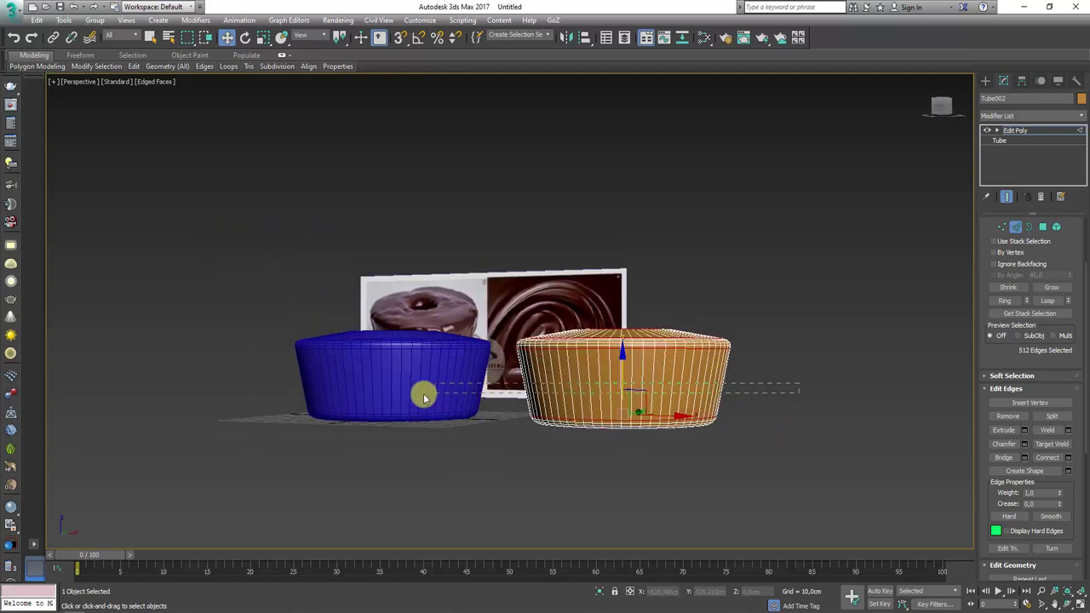
pyautogui.moveTo(423, 391); pyautogui.dragTo(796, 397)
pyautogui.click(1068, 458)
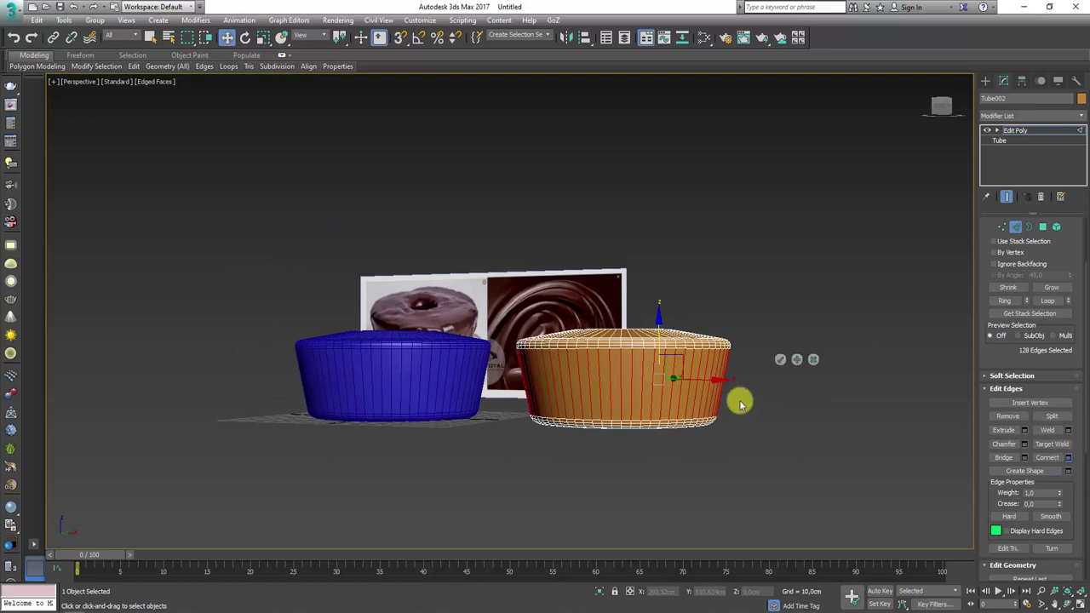
pyautogui.click(781, 360)
pyautogui.moveTo(706, 416)
pyautogui.keyDown('alt'); pyautogui.mouseDown(button='middle')
pyautogui.moveTo(731, 399)
pyautogui.moveTo(742, 360)
pyautogui.mouseUp(button='middle'); pyautogui.keyUp('alt')
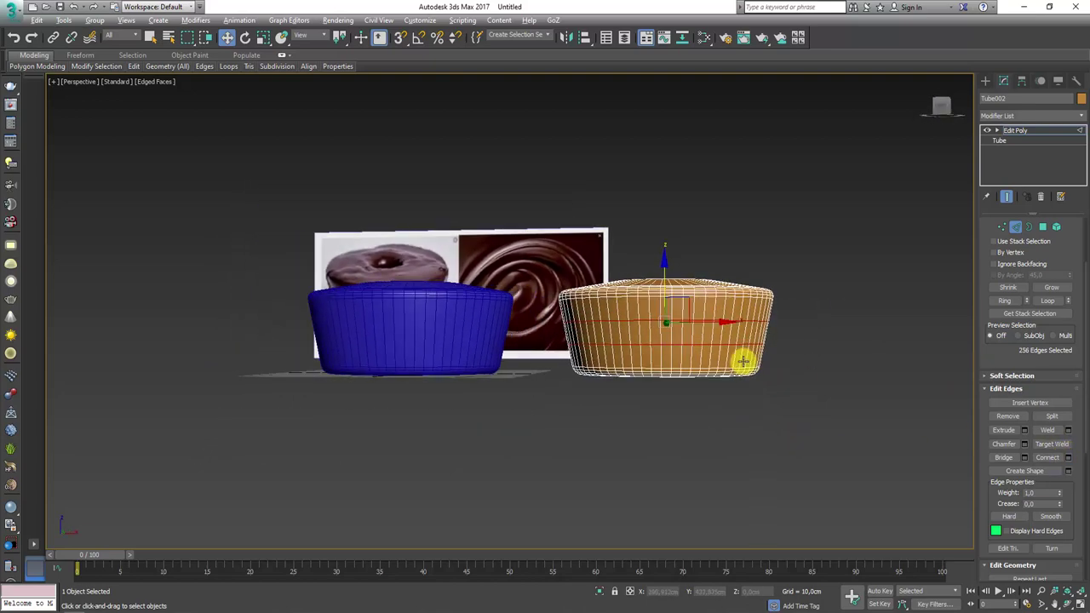
pyautogui.click(1043, 227)
# Try selecting the orange tube's bottom polygon ring, then clear the selection.
pyautogui.moveTo(831, 363); pyautogui.dragTo(488, 416)
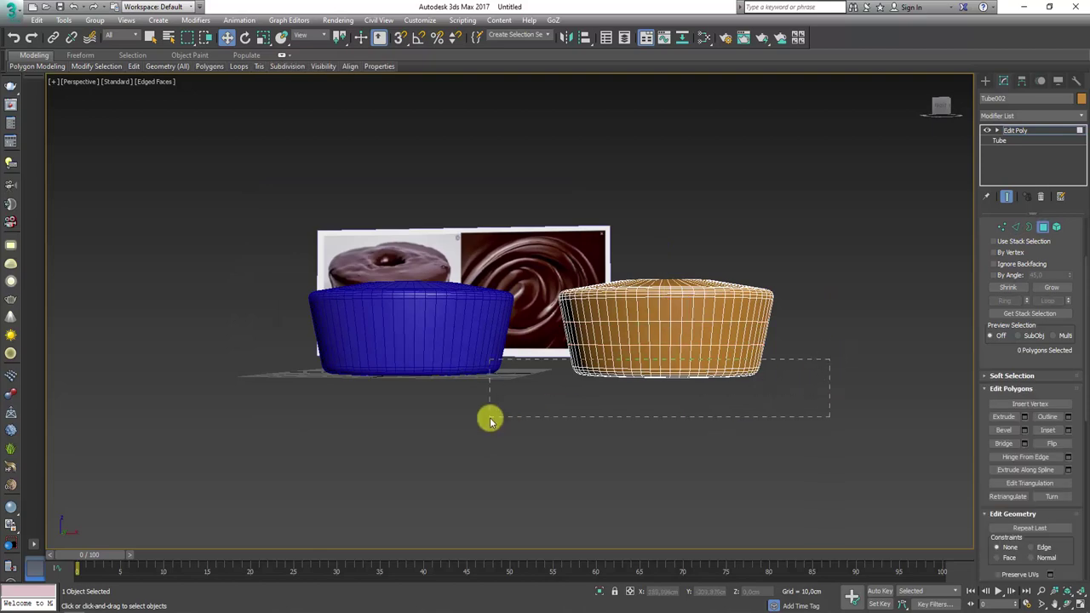
pyautogui.keyDown('alt'); pyautogui.moveTo(508, 255); pyautogui.dragTo(889, 363); pyautogui.keyUp('alt')
pyautogui.moveTo(849, 302)
pyautogui.keyDown('alt'); pyautogui.mouseDown(button='middle')
pyautogui.moveTo(849, 202)
pyautogui.moveTo(863, 260)
pyautogui.mouseUp(button='middle'); pyautogui.keyUp('alt')
pyautogui.click(863, 260)
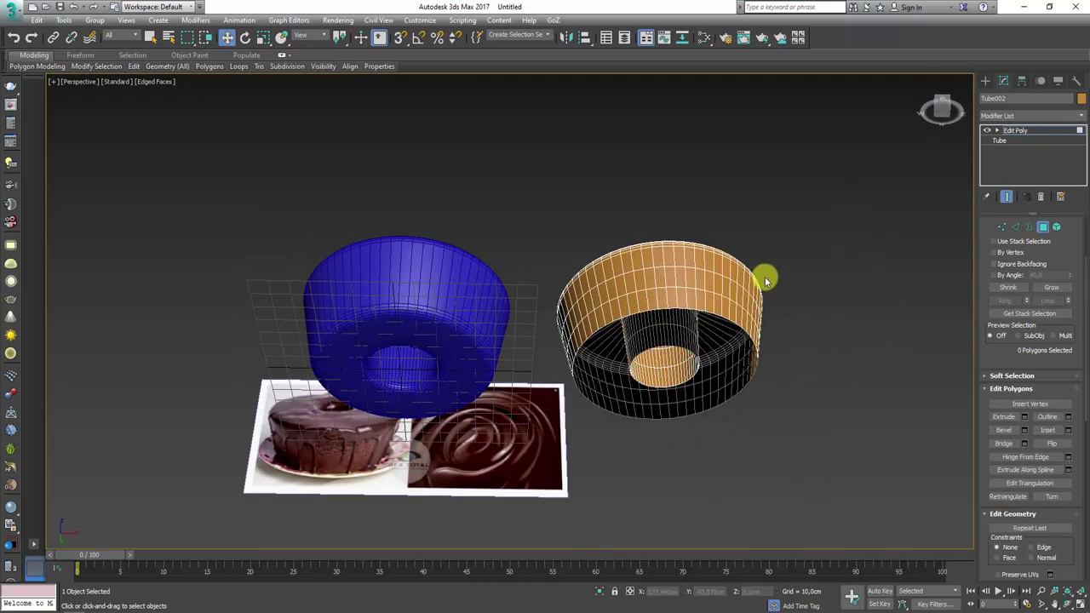
pyautogui.moveTo(765, 276)
pyautogui.keyDown('alt'); pyautogui.mouseDown(button='middle')
pyautogui.moveTo(764, 407)
pyautogui.moveTo(355, 139)
pyautogui.mouseUp(button='middle'); pyautogui.keyUp('alt')
# Zoom to the orange tube and box-select a 19-polygon vertical strip of lower wall.
pyautogui.keyDown('alt'); pyautogui.moveTo(627, 329); pyautogui.dragTo(372, 227, button='middle'); pyautogui.keyUp('alt')
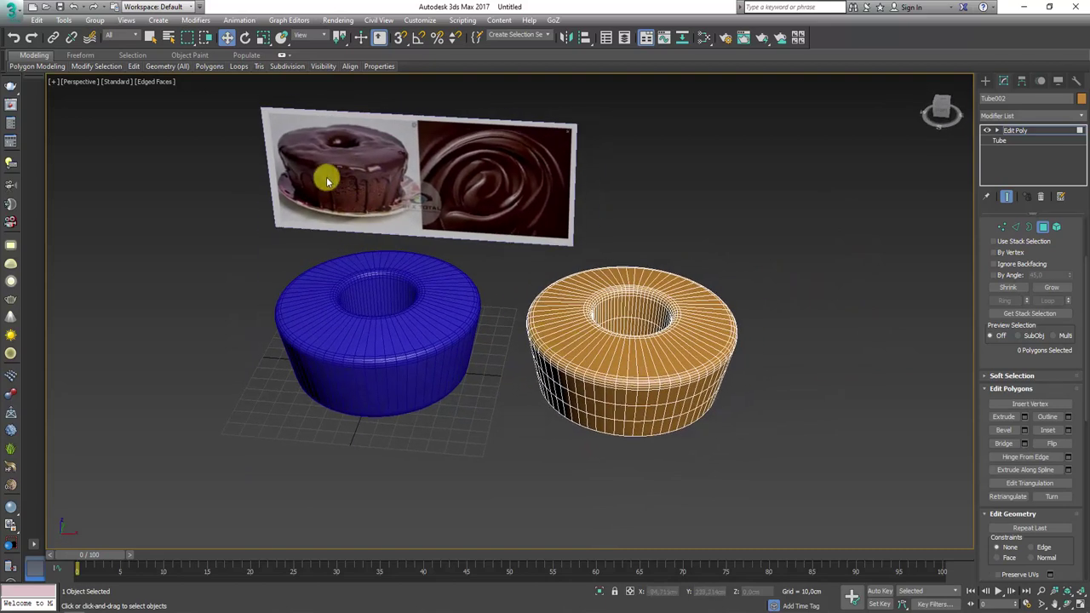
pyautogui.scroll(5, 324, 175)
pyautogui.scroll(5, 341, 230)
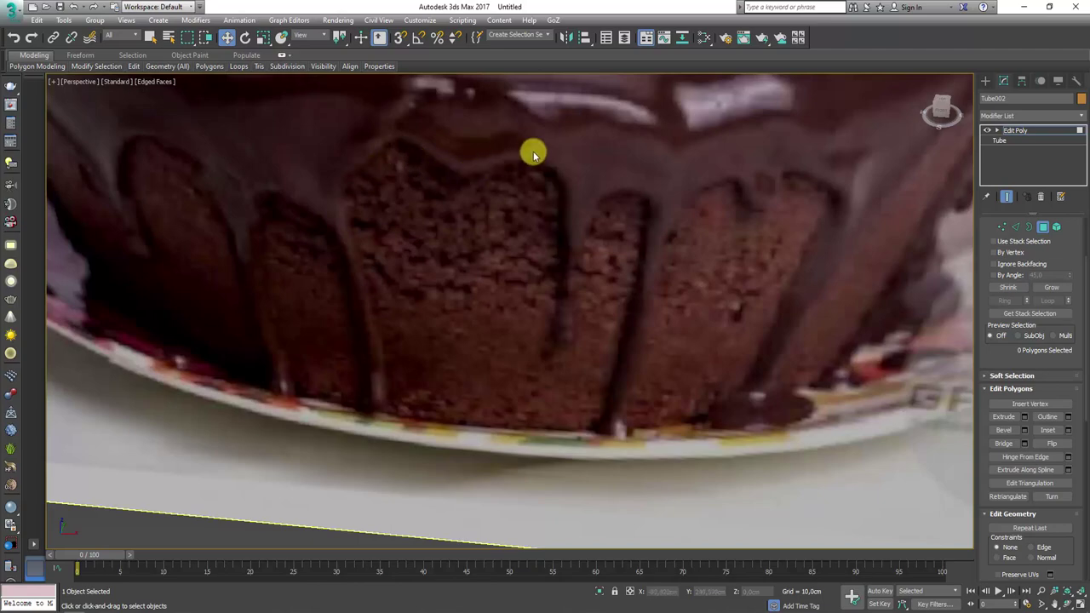
pyautogui.scroll(-5, 646, 207)
pyautogui.scroll(-5, 808, 397)
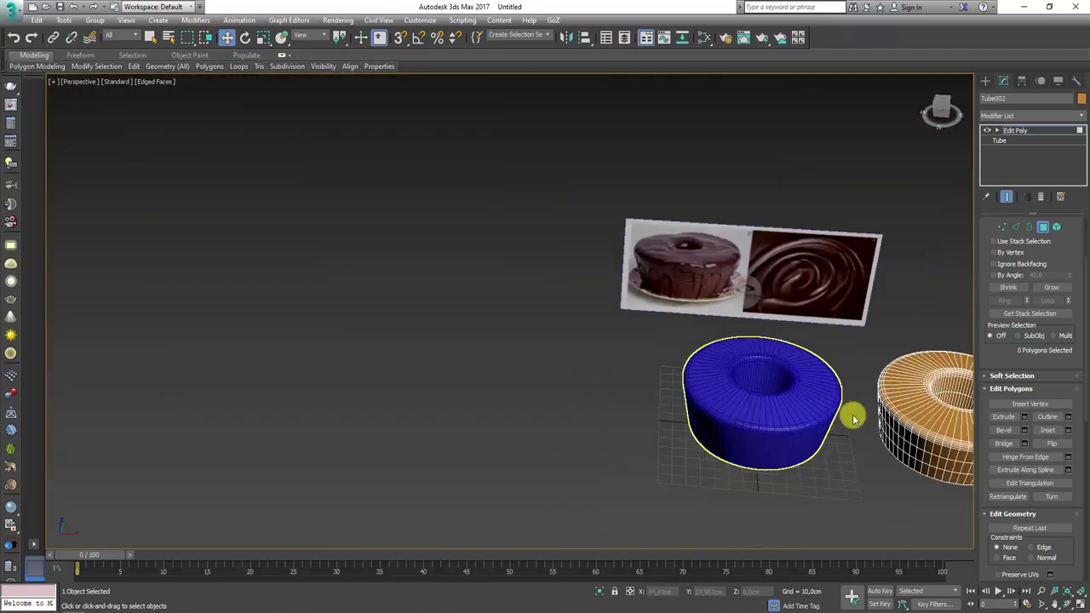
pyautogui.moveTo(852, 414); pyautogui.dragTo(503, 348, button='middle')
pyautogui.scroll(4, 528, 357)
pyautogui.scroll(2, 556, 367)
pyautogui.moveTo(570, 452); pyautogui.dragTo(504, 313)
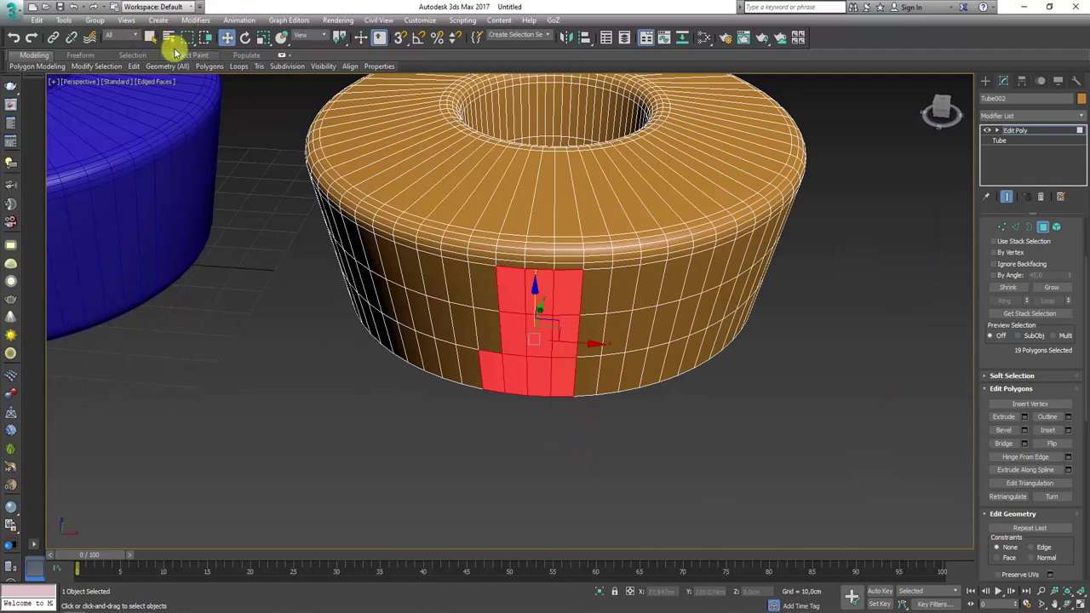
# Switch the selection region to Lasso and clear the current polygon selection.
pyautogui.moveTo(185, 41); pyautogui.dragTo(193, 79)
pyautogui.click(188, 108)
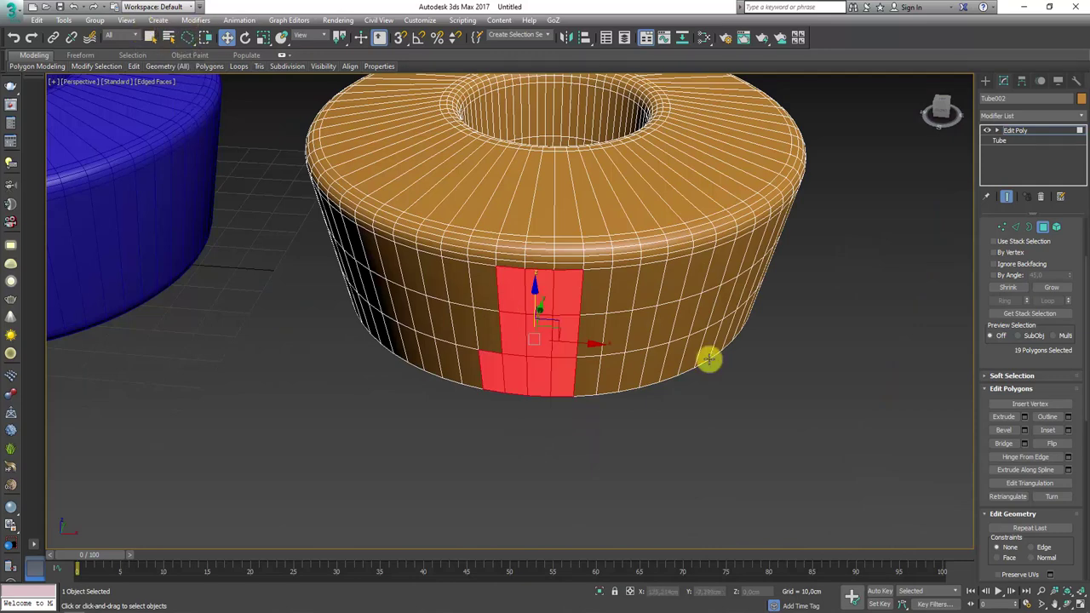
pyautogui.keyDown('alt'); pyautogui.moveTo(706, 358); pyautogui.dragTo(687, 450, button='middle'); pyautogui.keyUp('alt')
pyautogui.click(577, 459)
pyautogui.keyDown('alt'); pyautogui.moveTo(576, 460); pyautogui.dragTo(570, 492, button='middle'); pyautogui.keyUp('alt')
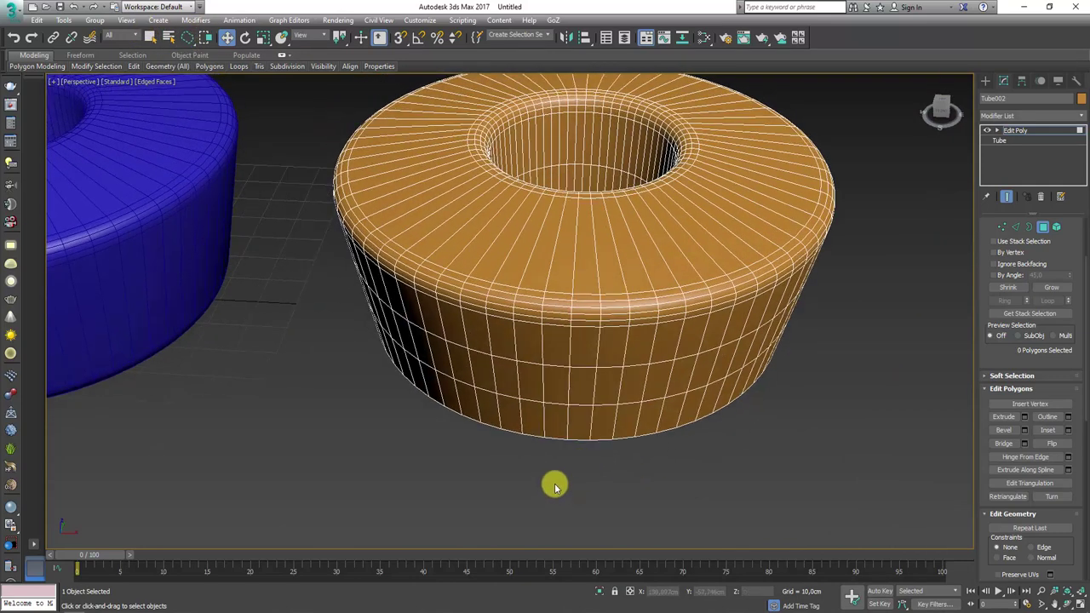
# Lasso and delete three strips of the orange tube's lower wall polygons.
pyautogui.moveTo(578, 474)
pyautogui.mouseDown()
pyautogui.moveTo(584, 394)
pyautogui.moveTo(610, 358)
pyautogui.moveTo(632, 448)
pyautogui.mouseUp()
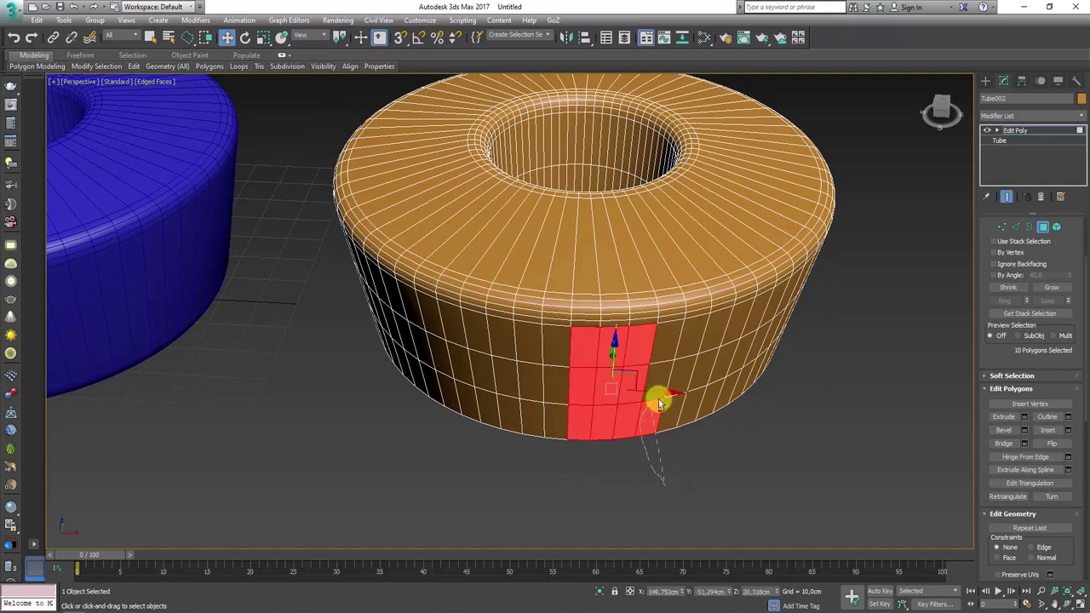
pyautogui.moveTo(657, 401)
pyautogui.keyDown('alt'); pyautogui.mouseDown(button='middle')
pyautogui.moveTo(718, 431)
pyautogui.moveTo(564, 414)
pyautogui.mouseUp(button='middle'); pyautogui.keyUp('alt')
pyautogui.press('Delete')
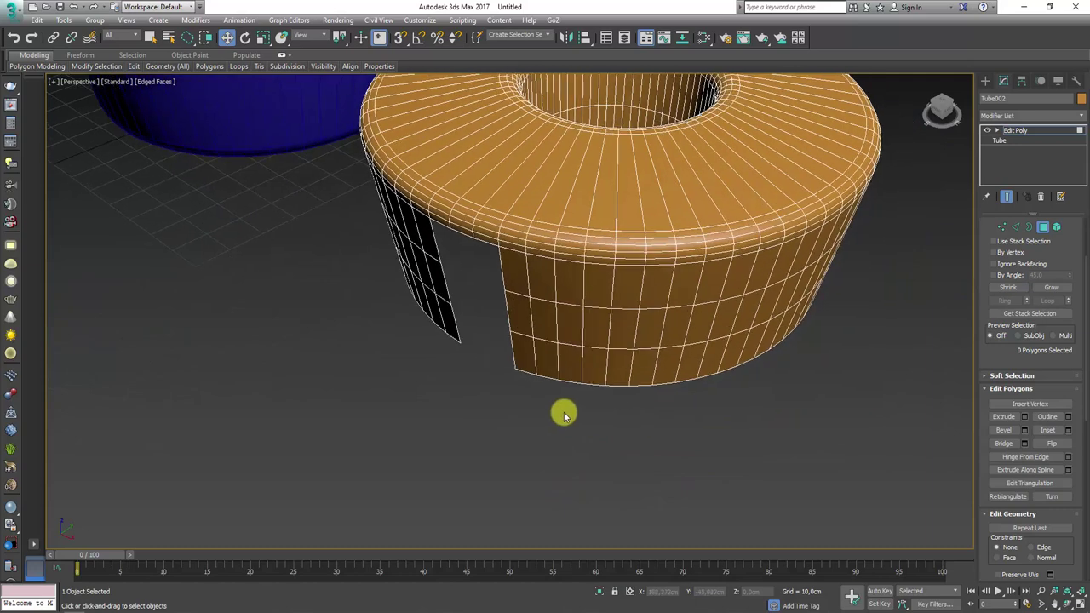
pyautogui.moveTo(545, 406)
pyautogui.mouseDown()
pyautogui.moveTo(553, 340)
pyautogui.moveTo(564, 395)
pyautogui.moveTo(625, 316)
pyautogui.moveTo(647, 425)
pyautogui.mouseUp()
pyautogui.press('Delete')
pyautogui.press('Delete')
pyautogui.moveTo(684, 428)
pyautogui.keyDown('alt'); pyautogui.mouseDown(button='middle')
pyautogui.moveTo(644, 413)
pyautogui.moveTo(491, 441)
pyautogui.mouseUp(button='middle'); pyautogui.keyUp('alt')
pyautogui.moveTo(529, 361); pyautogui.dragTo(523, 450)
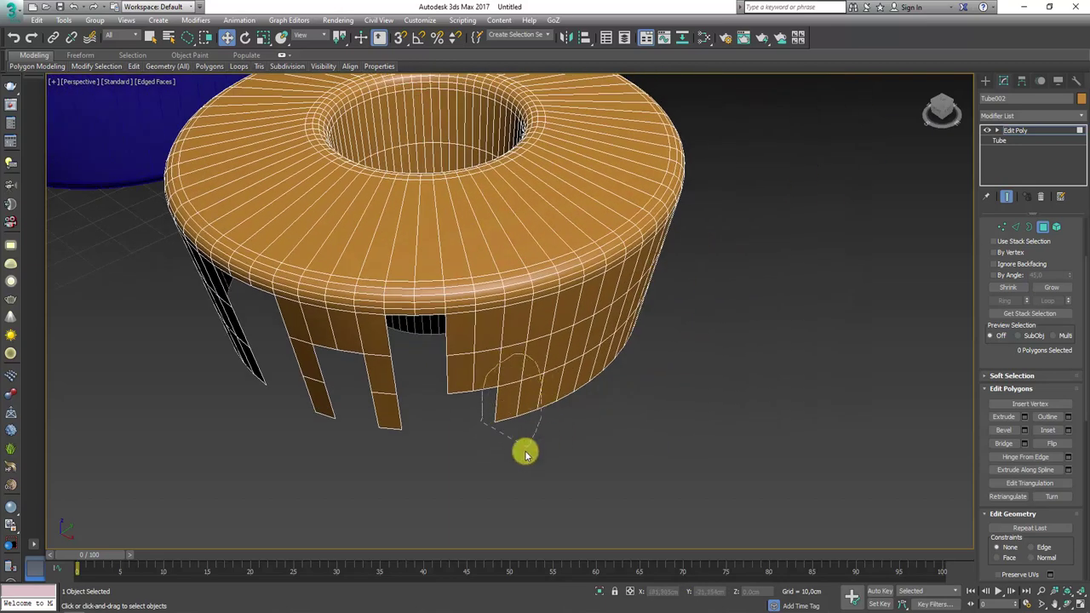
pyautogui.press('Delete')
# Delete another front-wall strip and a block of nine polygons beside a gap.
pyautogui.moveTo(564, 433)
pyautogui.keyDown('alt'); pyautogui.mouseDown(button='middle')
pyautogui.moveTo(444, 417)
pyautogui.moveTo(509, 438)
pyautogui.moveTo(436, 469)
pyautogui.mouseUp(button='middle'); pyautogui.keyUp('alt')
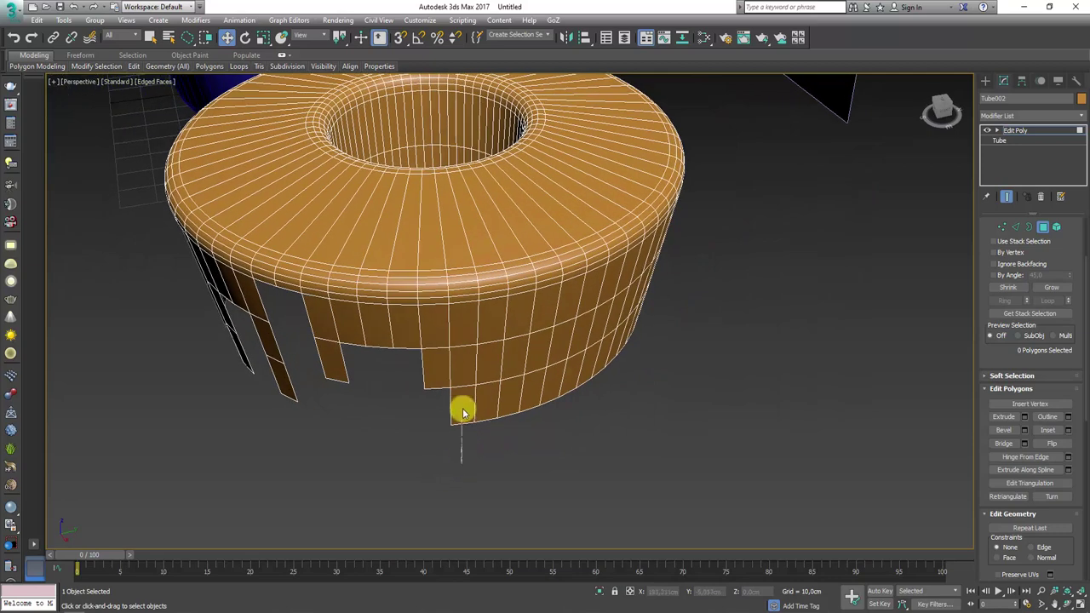
pyautogui.moveTo(462, 468); pyautogui.dragTo(511, 457)
pyautogui.press('Delete')
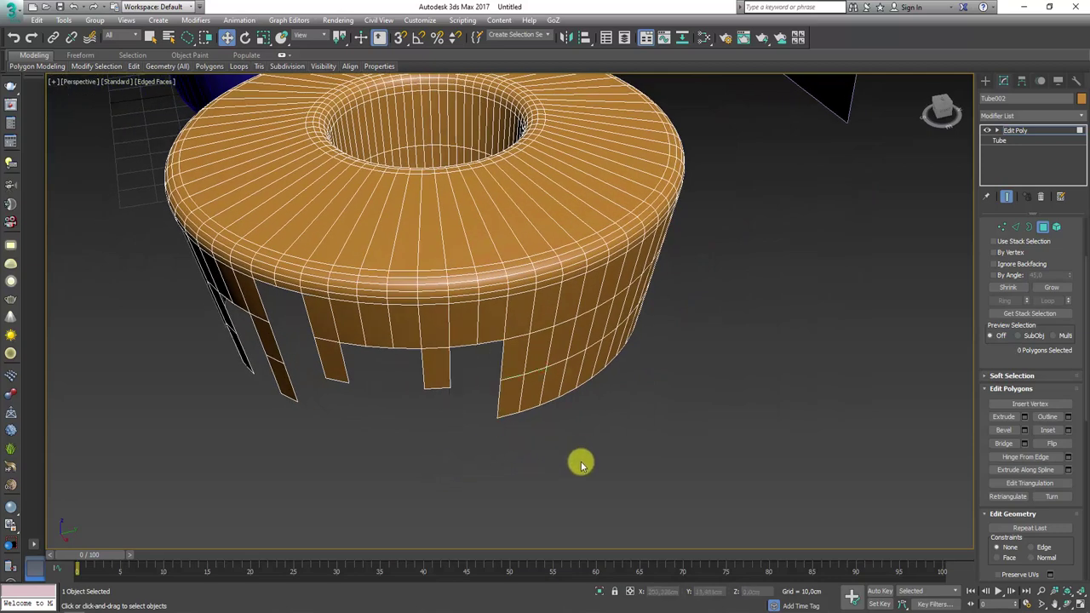
pyautogui.moveTo(582, 464)
pyautogui.keyDown('alt'); pyautogui.mouseDown(button='middle')
pyautogui.moveTo(469, 372)
pyautogui.moveTo(465, 311)
pyautogui.moveTo(486, 372)
pyautogui.mouseUp(button='middle'); pyautogui.keyUp('alt')
pyautogui.scroll(2, 486, 372)
pyautogui.moveTo(601, 394)
pyautogui.keyDown('alt'); pyautogui.mouseDown(button='middle')
pyautogui.moveTo(512, 405)
pyautogui.moveTo(445, 438)
pyautogui.moveTo(462, 470)
pyautogui.moveTo(553, 469)
pyautogui.moveTo(511, 298)
pyautogui.mouseUp(button='middle'); pyautogui.keyUp('alt')
pyautogui.moveTo(511, 298); pyautogui.dragTo(482, 425)
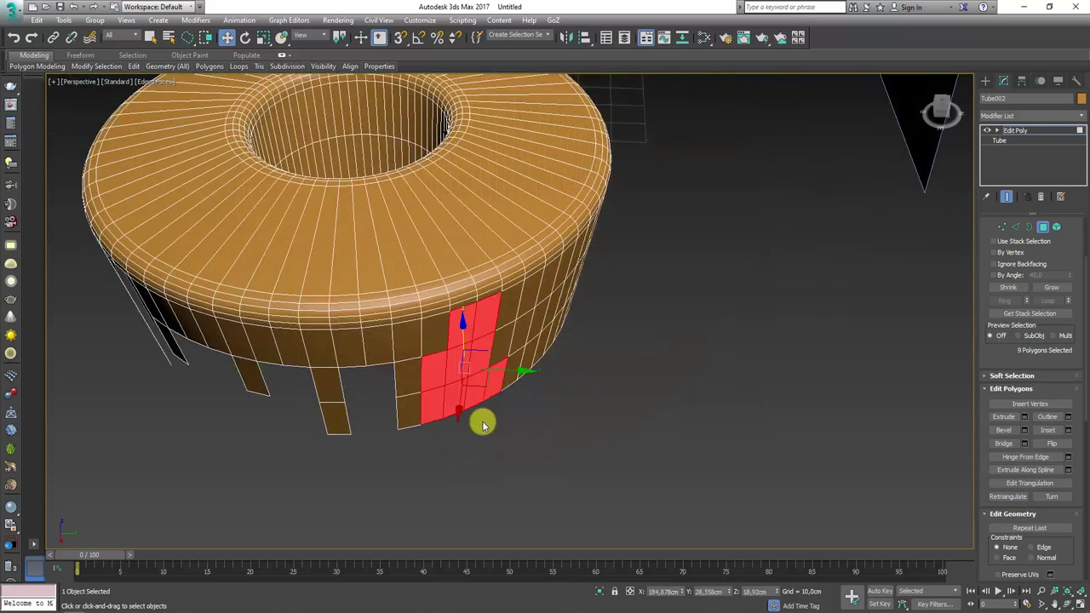
pyautogui.press('Delete')
# Delete one more wall strip, then orbit to inspect the remaining drip strips.
pyautogui.click(411, 554)
pyautogui.moveTo(411, 550)
pyautogui.keyDown('alt'); pyautogui.mouseDown(button='middle')
pyautogui.moveTo(479, 502)
pyautogui.moveTo(488, 465)
pyautogui.moveTo(440, 439)
pyautogui.mouseUp(button='middle'); pyautogui.keyUp('alt')
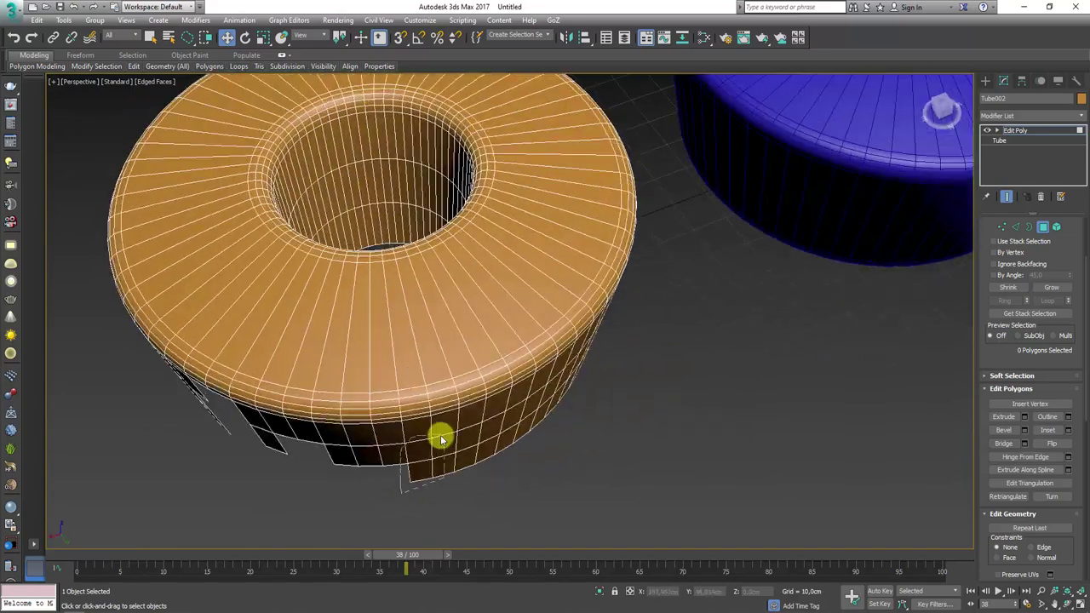
pyautogui.keyDown('alt'); pyautogui.moveTo(564, 502); pyautogui.dragTo(585, 452, button='middle'); pyautogui.keyUp('alt')
pyautogui.press('Delete')
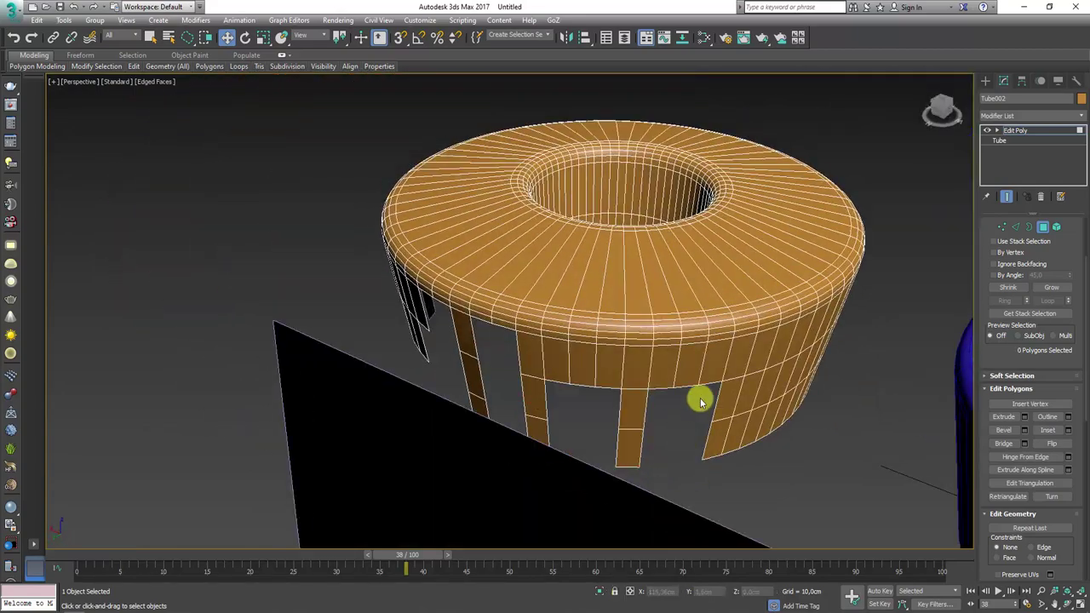
pyautogui.keyDown('alt'); pyautogui.moveTo(700, 398); pyautogui.dragTo(477, 427, button='middle'); pyautogui.keyUp('alt')
pyautogui.moveTo(623, 392)
pyautogui.keyDown('alt'); pyautogui.mouseDown(button='middle')
pyautogui.moveTo(436, 406)
pyautogui.moveTo(506, 414)
pyautogui.moveTo(486, 401)
pyautogui.moveTo(624, 390)
pyautogui.mouseUp(button='middle'); pyautogui.keyUp('alt')
pyautogui.moveTo(442, 321)
pyautogui.keyDown('alt'); pyautogui.mouseDown(button='middle')
pyautogui.moveTo(554, 341)
pyautogui.moveTo(576, 327)
pyautogui.mouseUp(button='middle'); pyautogui.keyUp('alt')
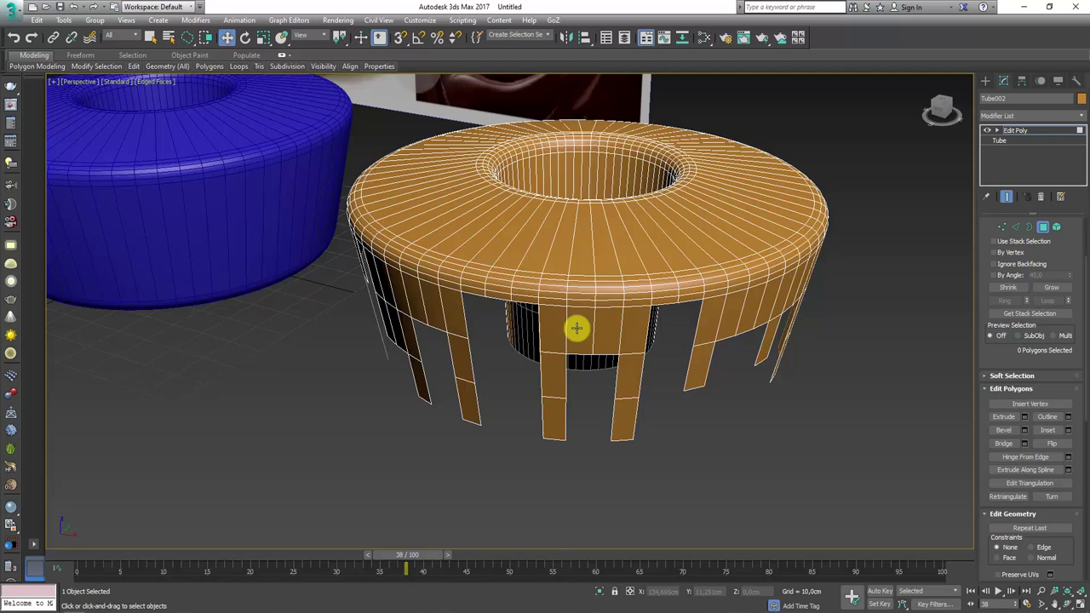
pyautogui.scroll(-2, 579, 364)
pyautogui.scroll(-5, 554, 414)
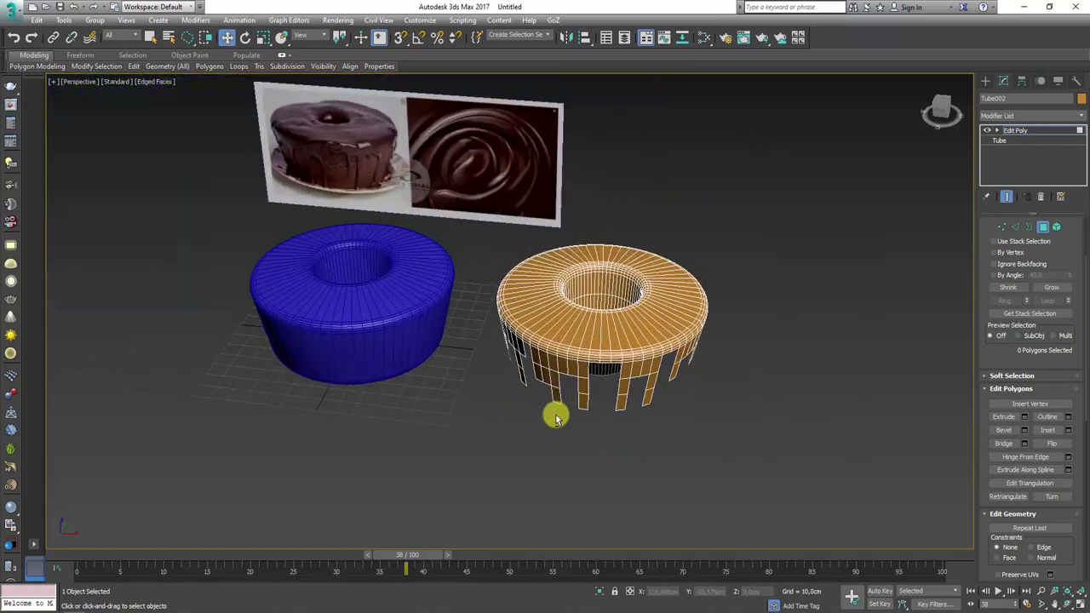
pyautogui.moveTo(554, 413)
pyautogui.keyDown('alt'); pyautogui.mouseDown(button='middle')
pyautogui.moveTo(659, 418)
pyautogui.moveTo(703, 438)
pyautogui.moveTo(569, 440)
pyautogui.moveTo(534, 388)
pyautogui.mouseUp(button='middle'); pyautogui.keyUp('alt')
pyautogui.scroll(2, 569, 332)
pyautogui.scroll(4, 556, 380)
pyautogui.scroll(-7, 567, 423)
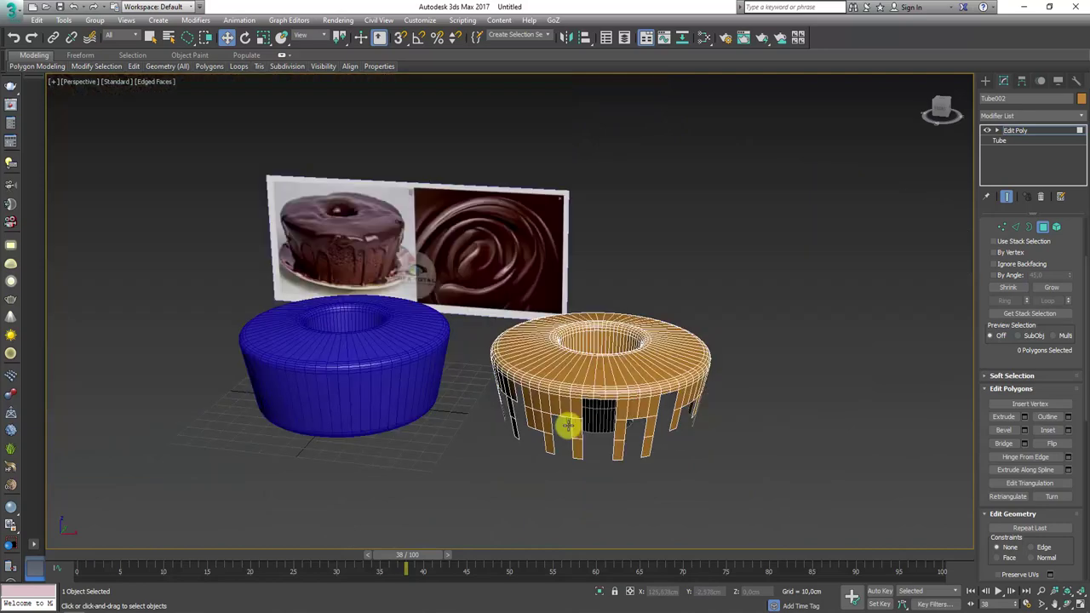
pyautogui.keyDown('alt'); pyautogui.moveTo(568, 423); pyautogui.dragTo(605, 419, button='middle'); pyautogui.keyUp('alt')
pyautogui.scroll(2, 604, 419)
pyautogui.scroll(3, 600, 421)
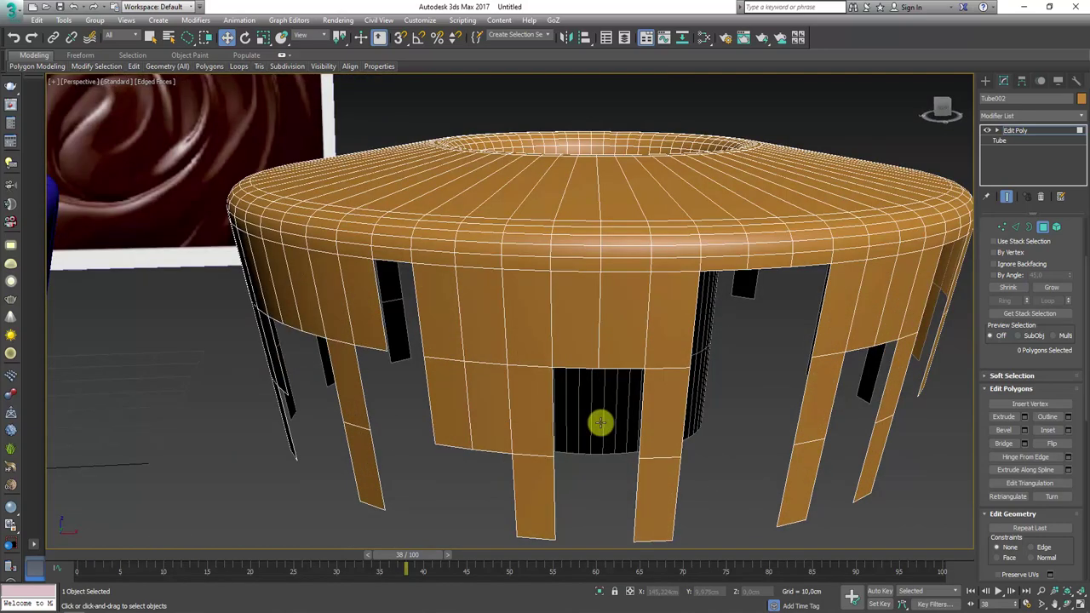
pyautogui.scroll(-3, 600, 423)
pyautogui.scroll(-2, 600, 426)
pyautogui.moveTo(600, 426)
pyautogui.keyDown('alt'); pyautogui.mouseDown(button='middle')
pyautogui.moveTo(554, 446)
pyautogui.moveTo(598, 365)
pyautogui.mouseUp(button='middle'); pyautogui.keyUp('alt')
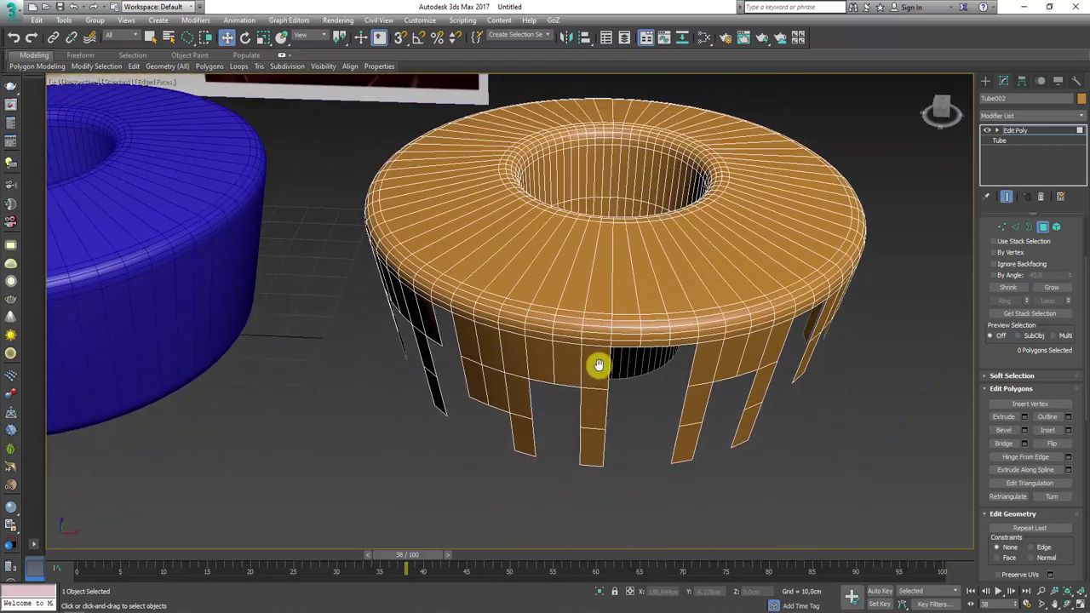